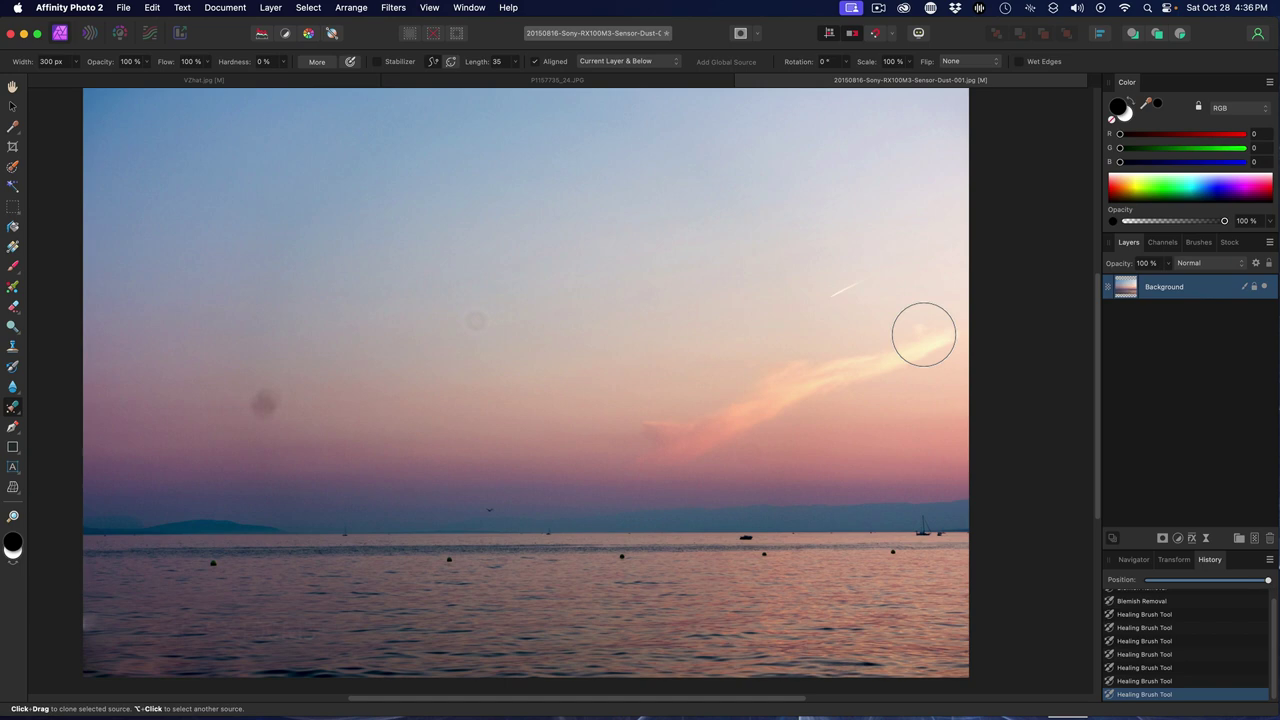
Heal a second sky dust spot with the Healing Brush, sourcing from nearby clean sky.
left_click(706, 361, "alt")
left_click(486, 320)
Duplicate the Background layer with Cmd+J and stack a new Curves adjustment layer on top.
key("super+j")
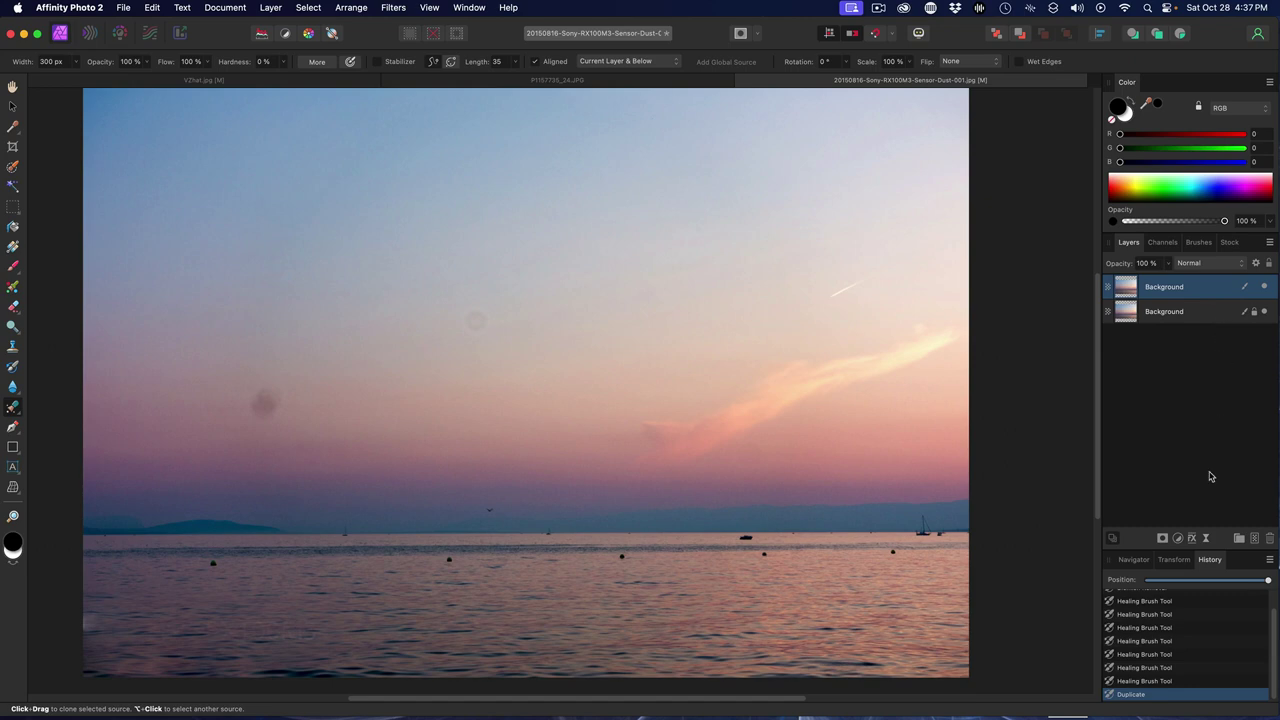
left_click(1179, 539)
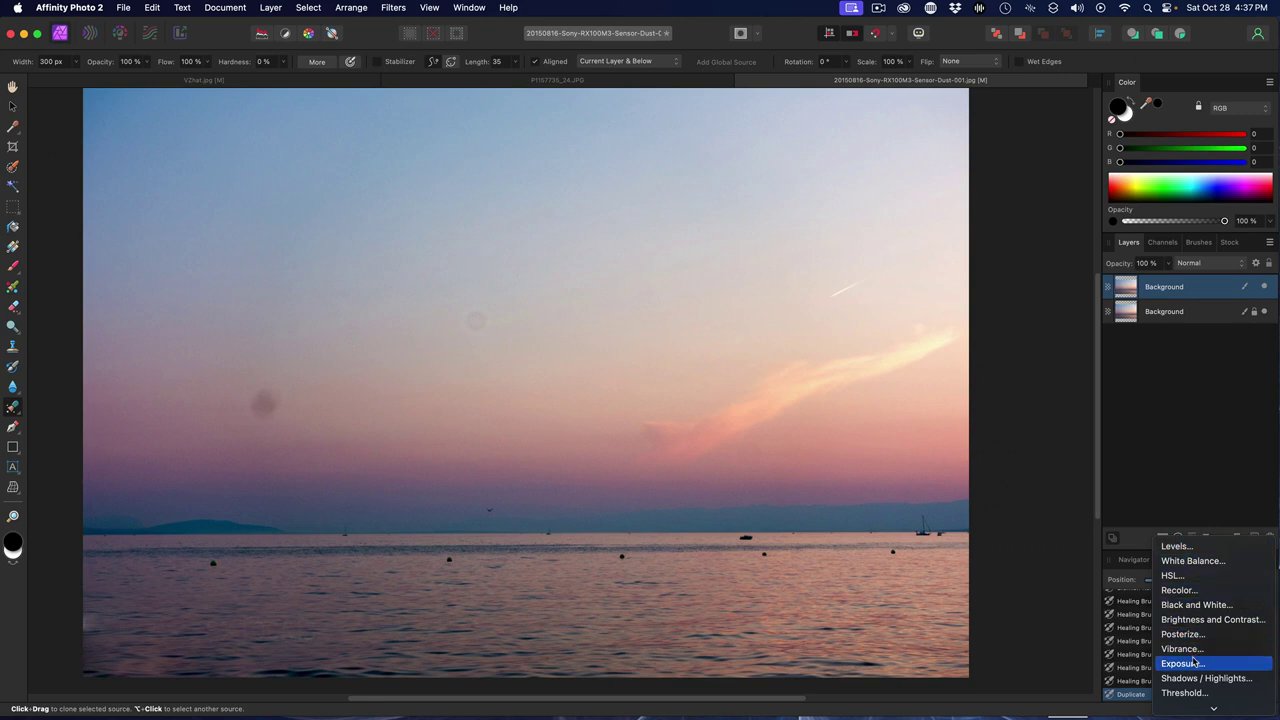
scroll(1195, 661, "down", 3)
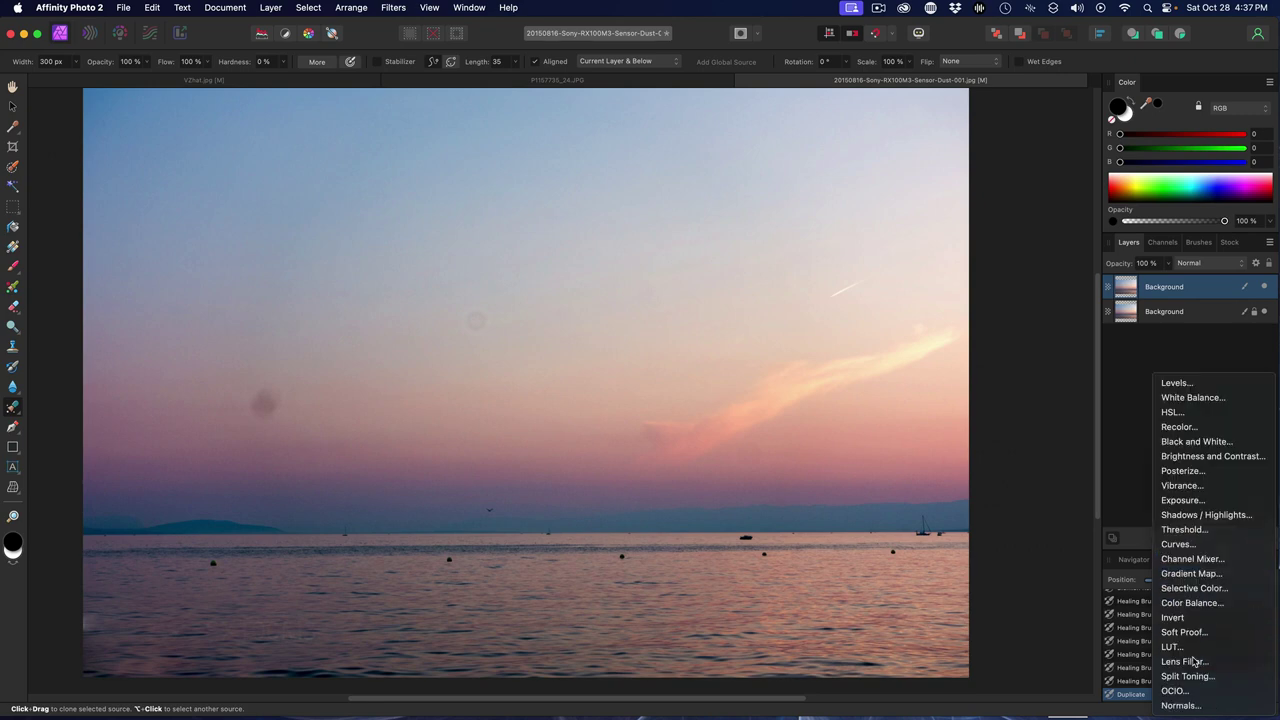
left_click(1206, 548)
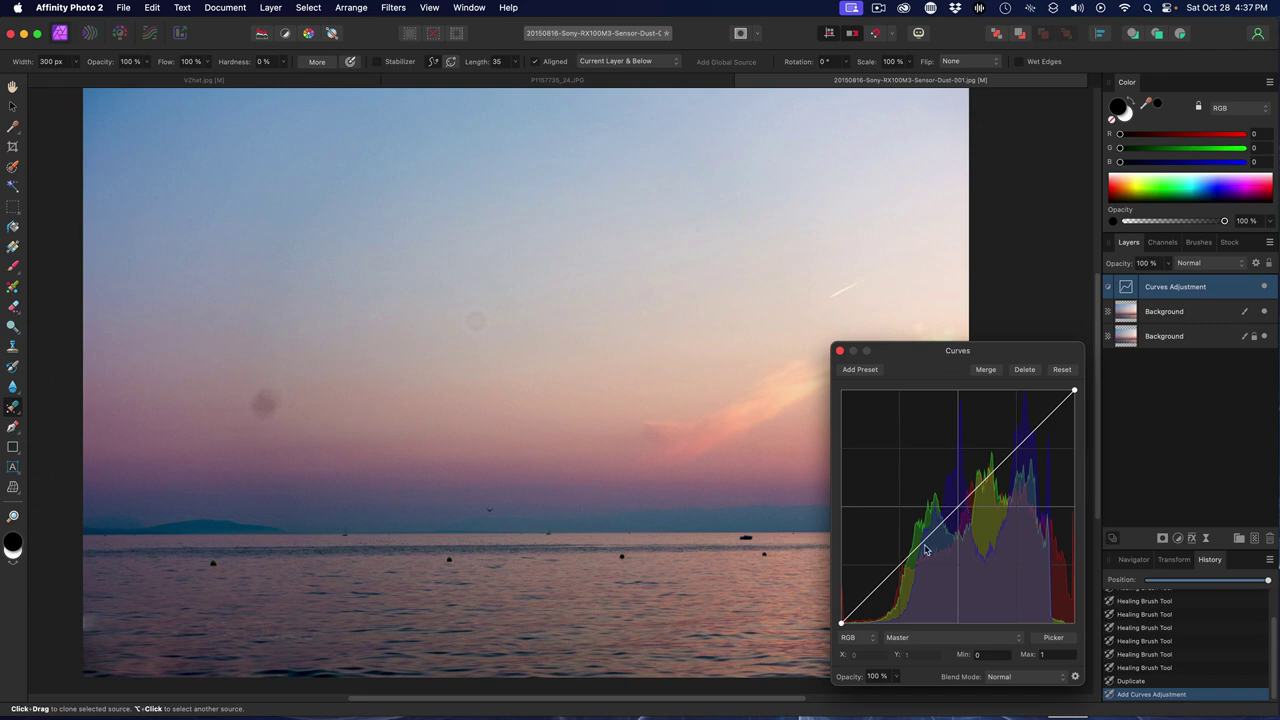
Add two curve points, raising the lower one and dropping the upper one into a steep wave.
left_click(900, 568)
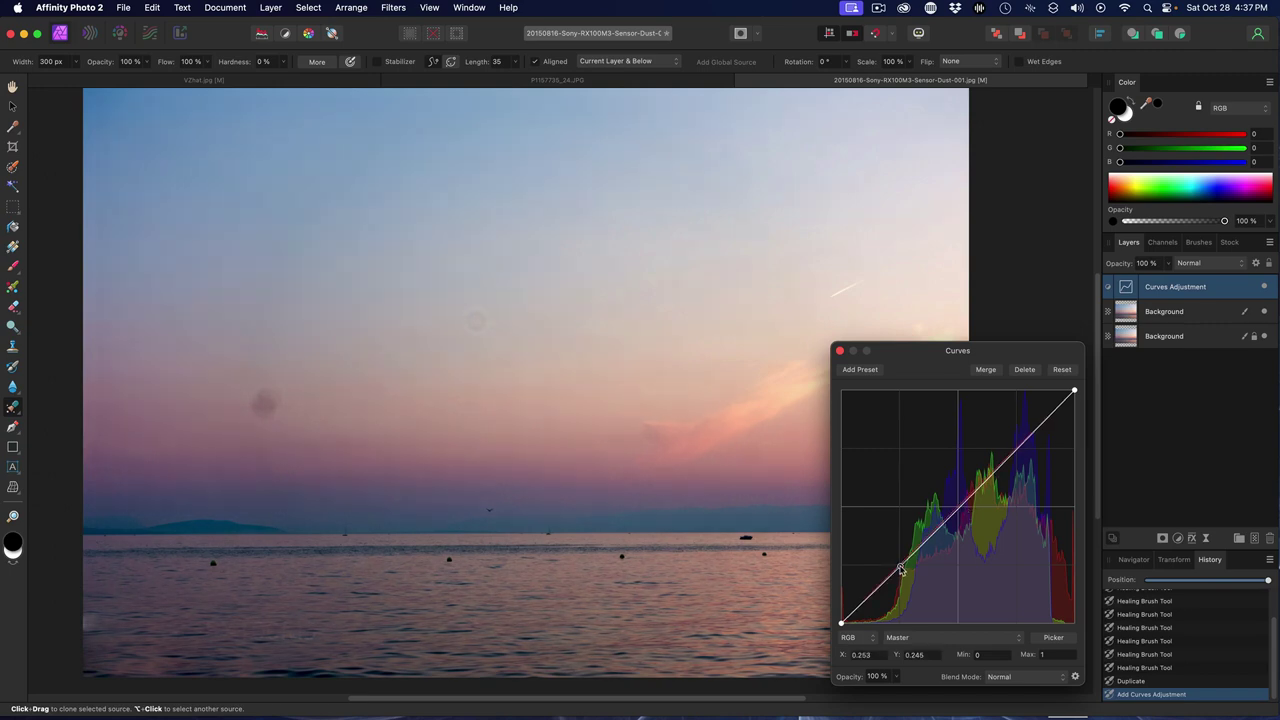
left_click(1016, 450)
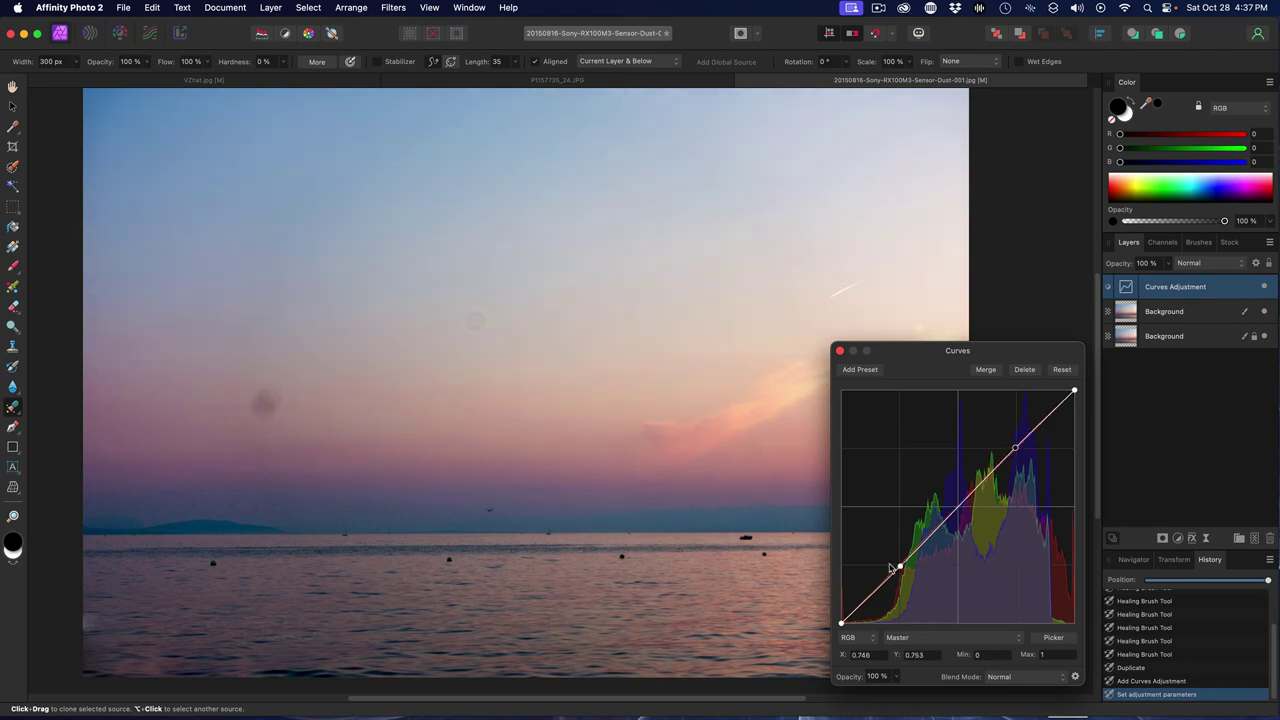
left_click_drag(900, 568, 899, 423)
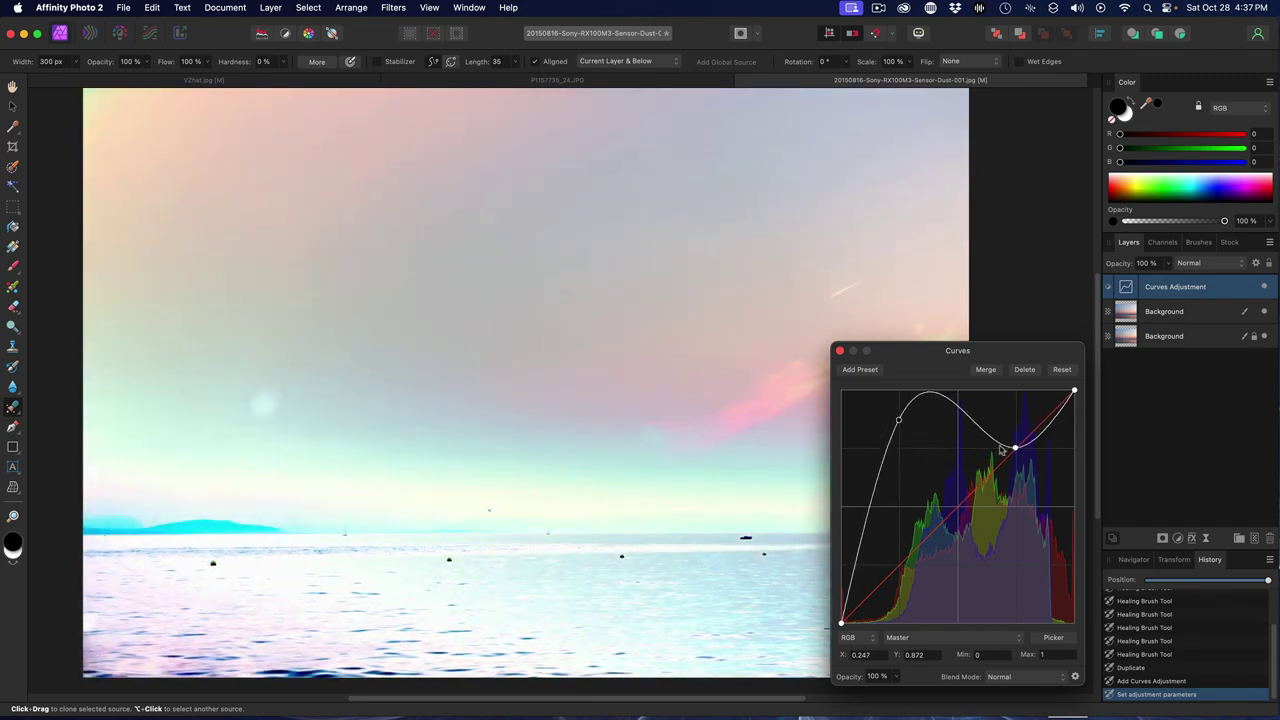
left_click_drag(1016, 448, 1015, 590)
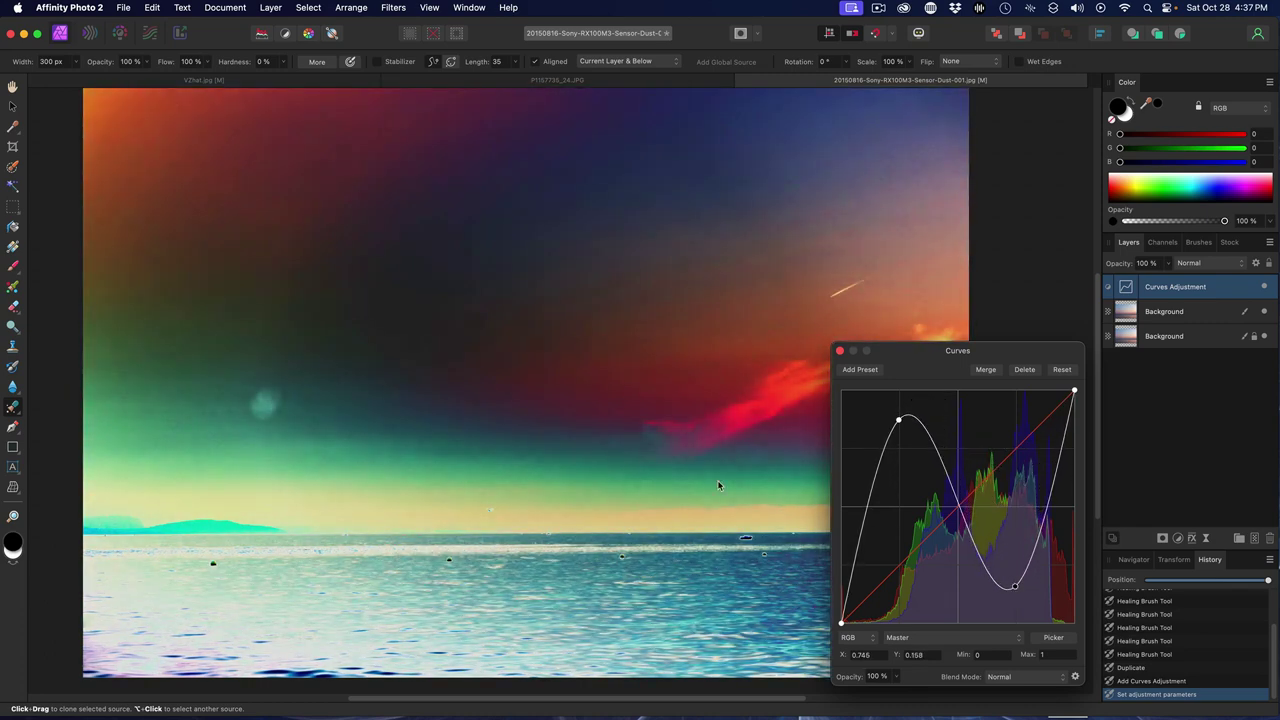
left_click_drag(903, 423, 904, 410)
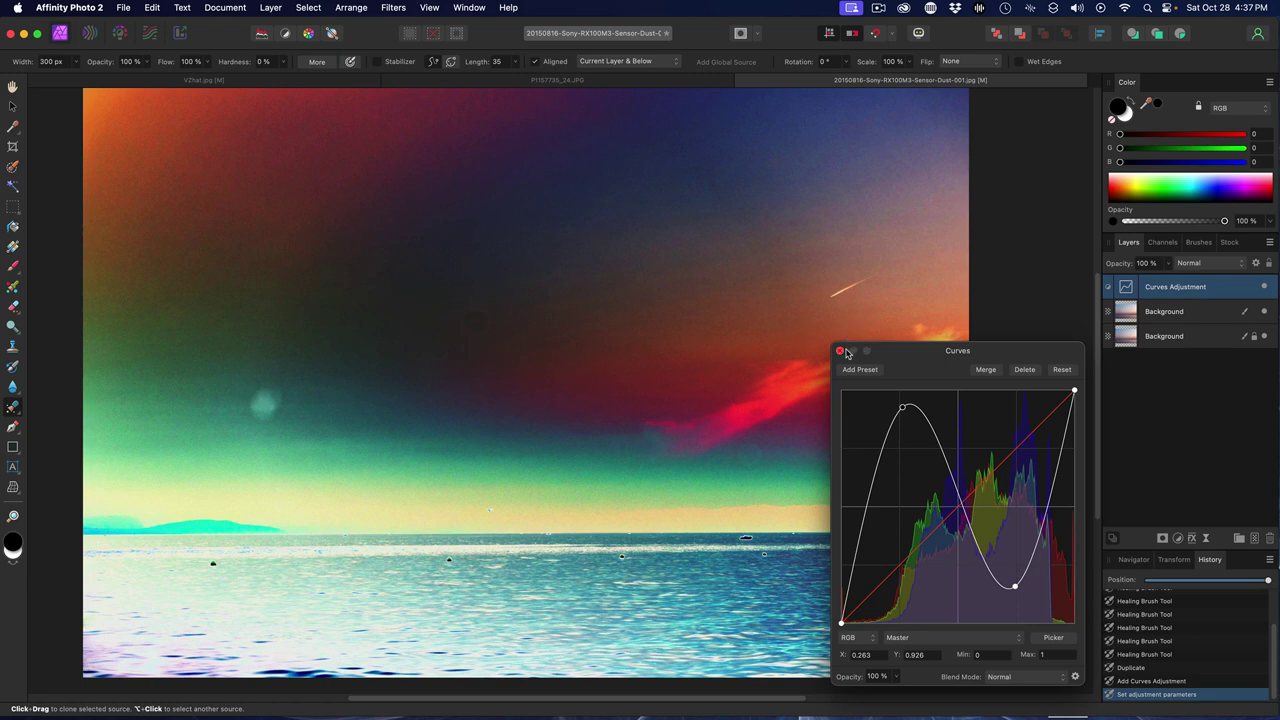
Close Curves, select the duplicate Background layer, and set the Blemish Removal Tool to 103 px width.
left_click(842, 352)
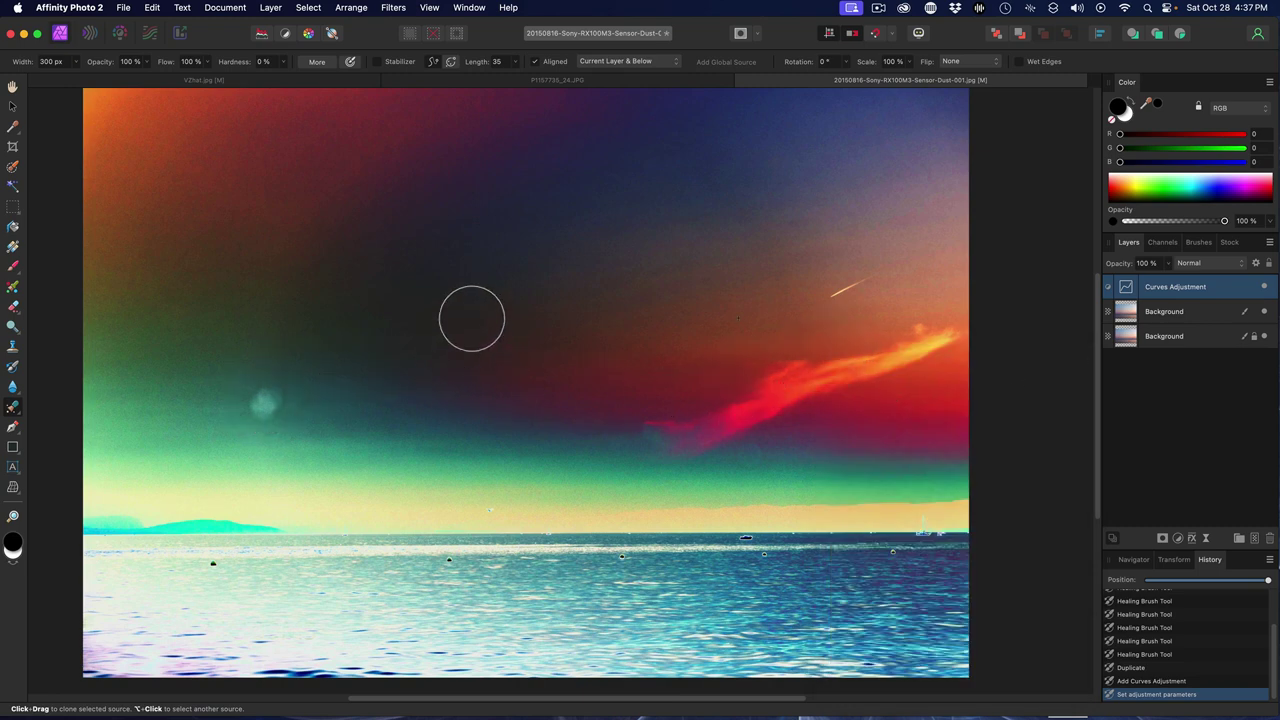
left_click(1203, 312)
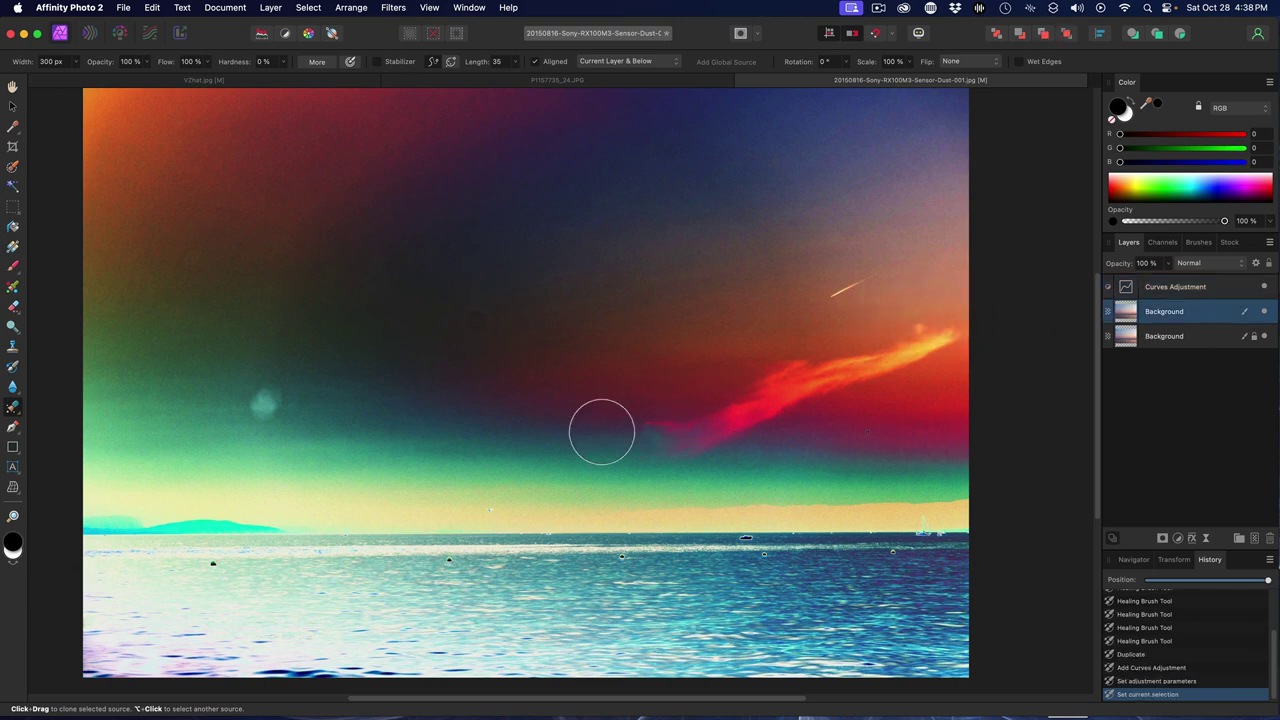
left_click(16, 415)
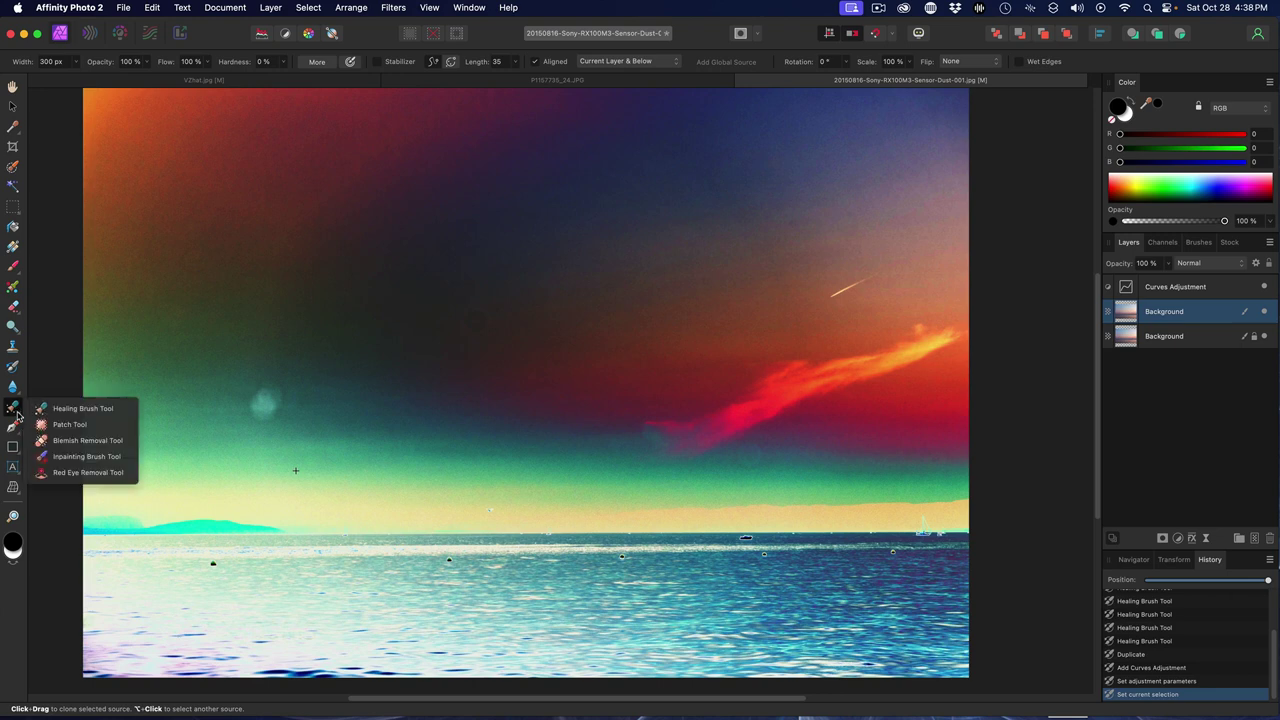
left_click(97, 446)
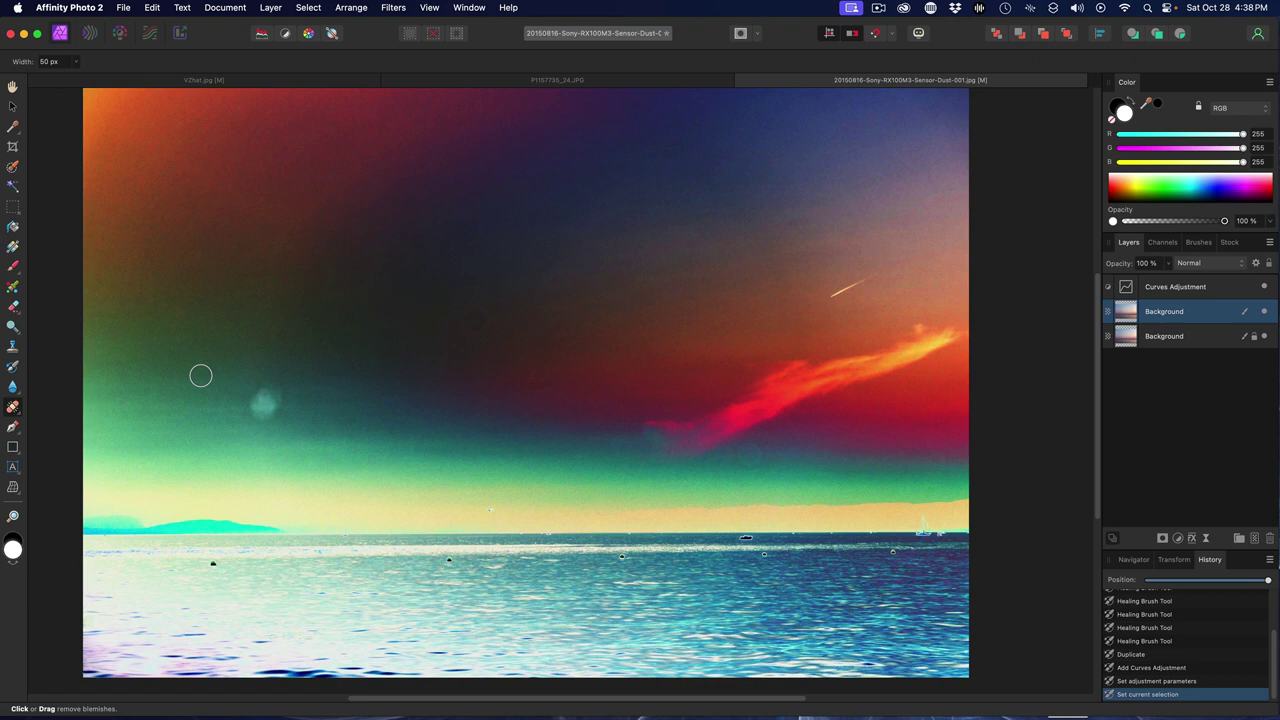
key("bracketright")
key("bracketright")
key("bracketright")
key("bracketright")
key("bracketright")
key("bracketright")
key("bracketleft")
key("bracketleft")
key("bracketleft")
key("bracketleft")
key("bracketleft")
key("bracketleft")
key("bracketright")
key("bracketright")
key("bracketright")
key("bracketright")
key("bracketright")
Remove two bright dust spots in the sky, then hide the Curves adjustment.
left_click(264, 400)
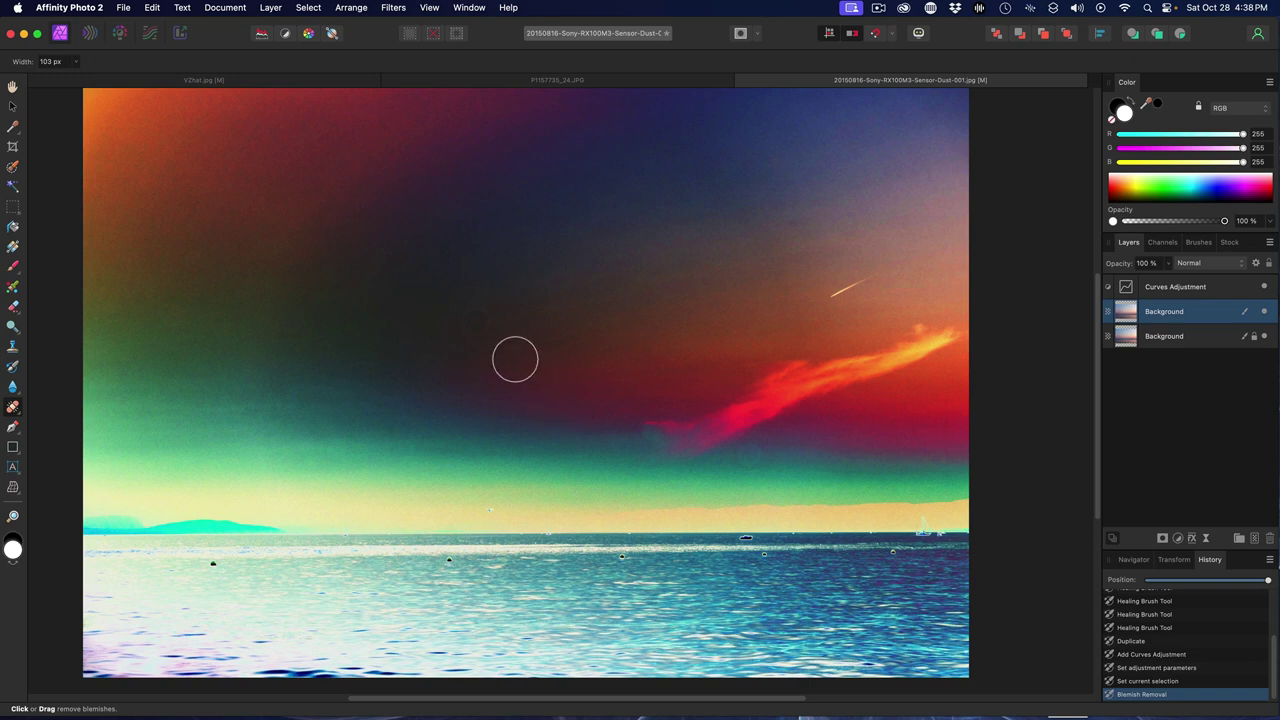
scroll(515, 359, "up", 1)
scroll(515, 359, "up", 2)
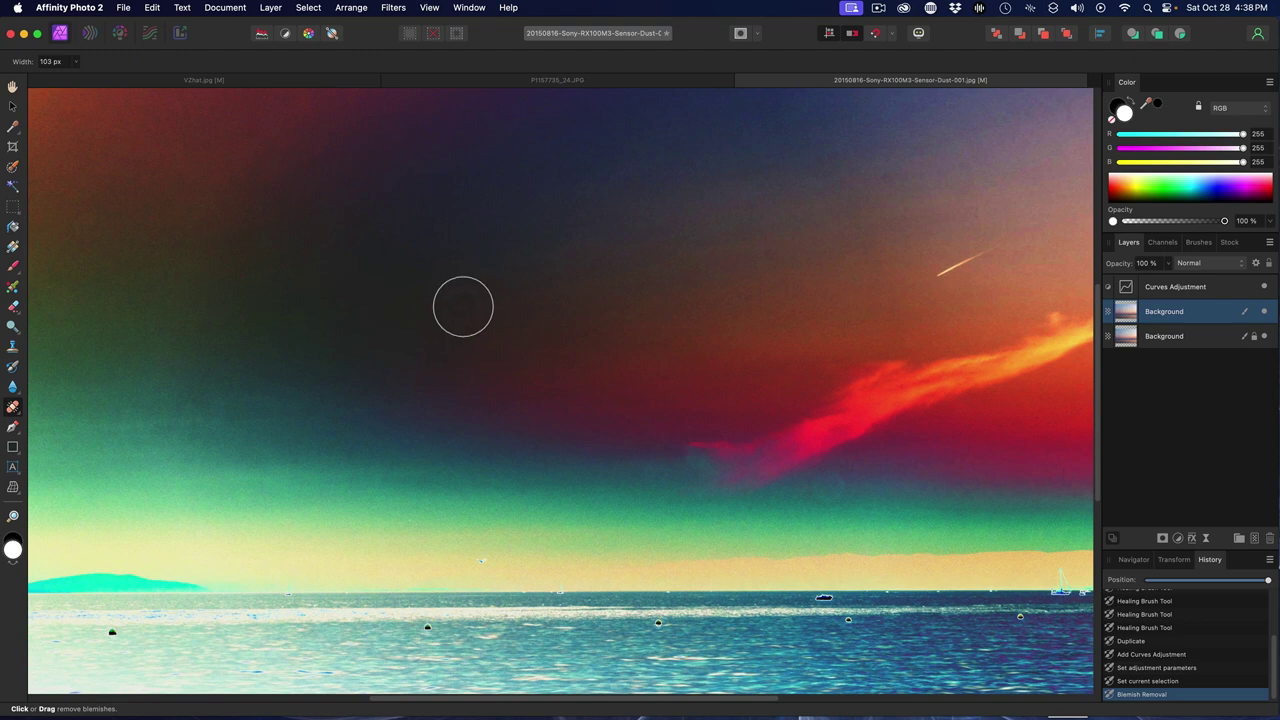
left_click(463, 306)
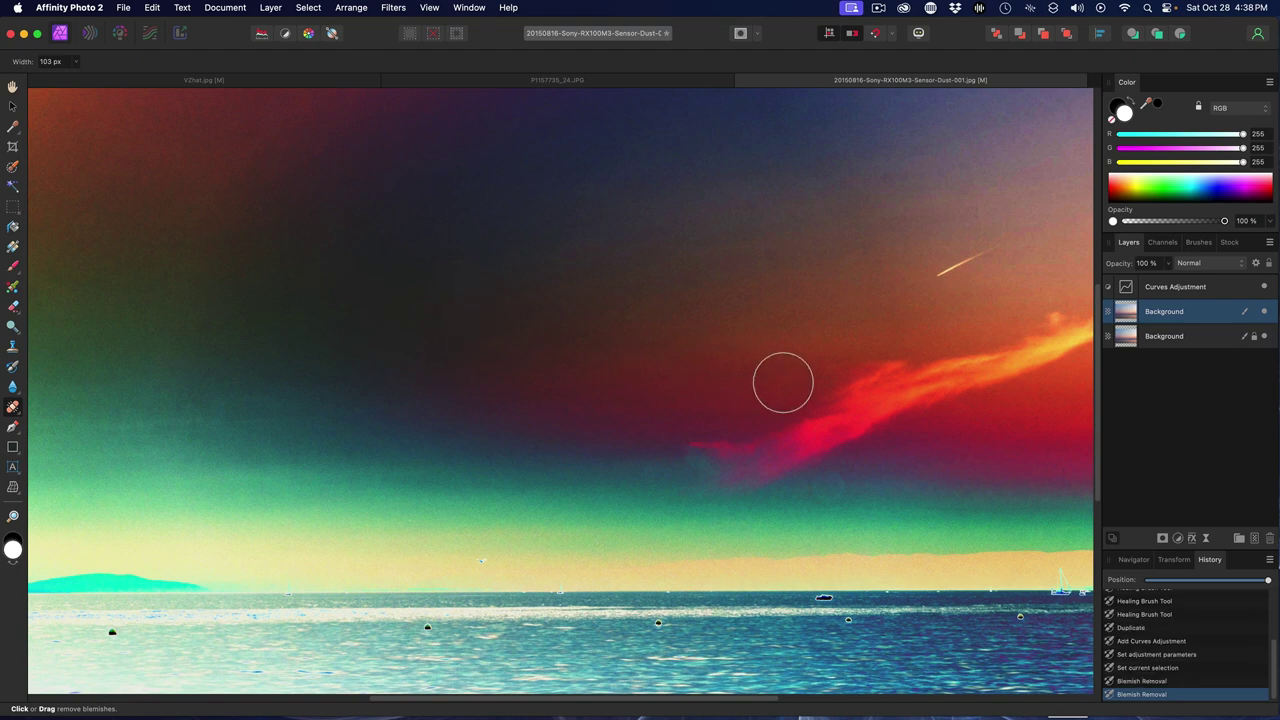
scroll(783, 382, "down", 2)
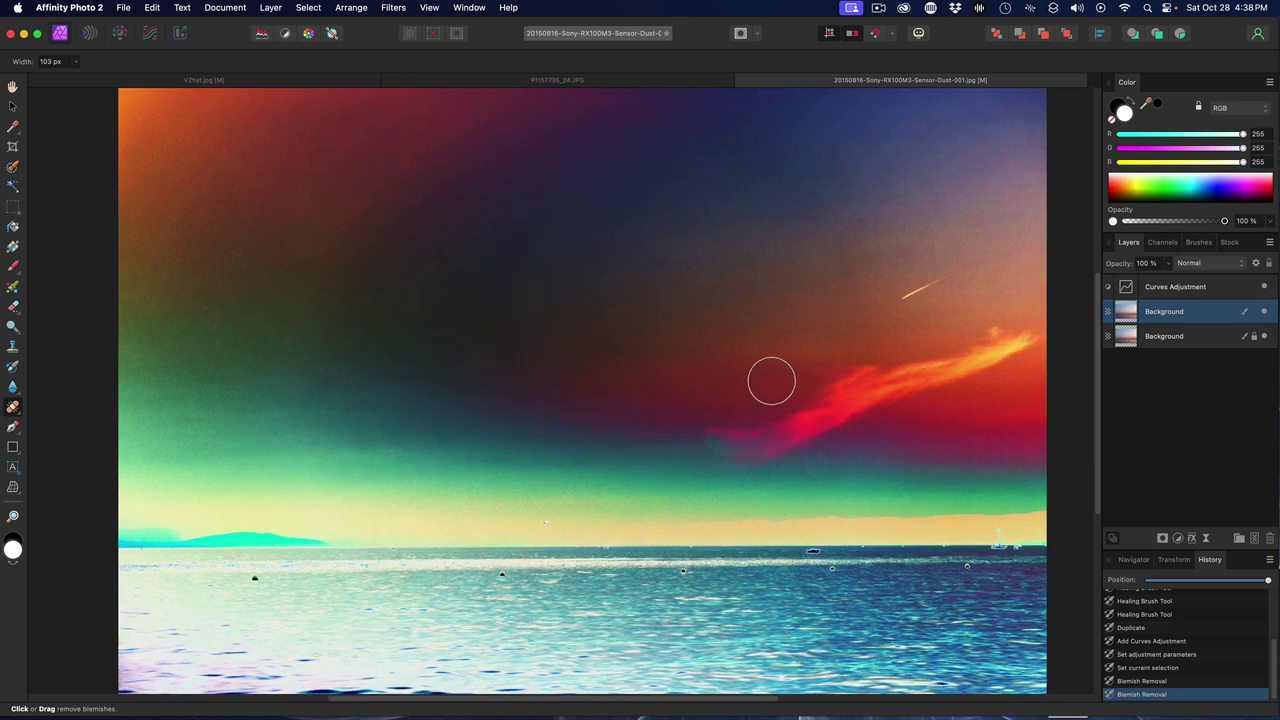
left_click(1265, 287)
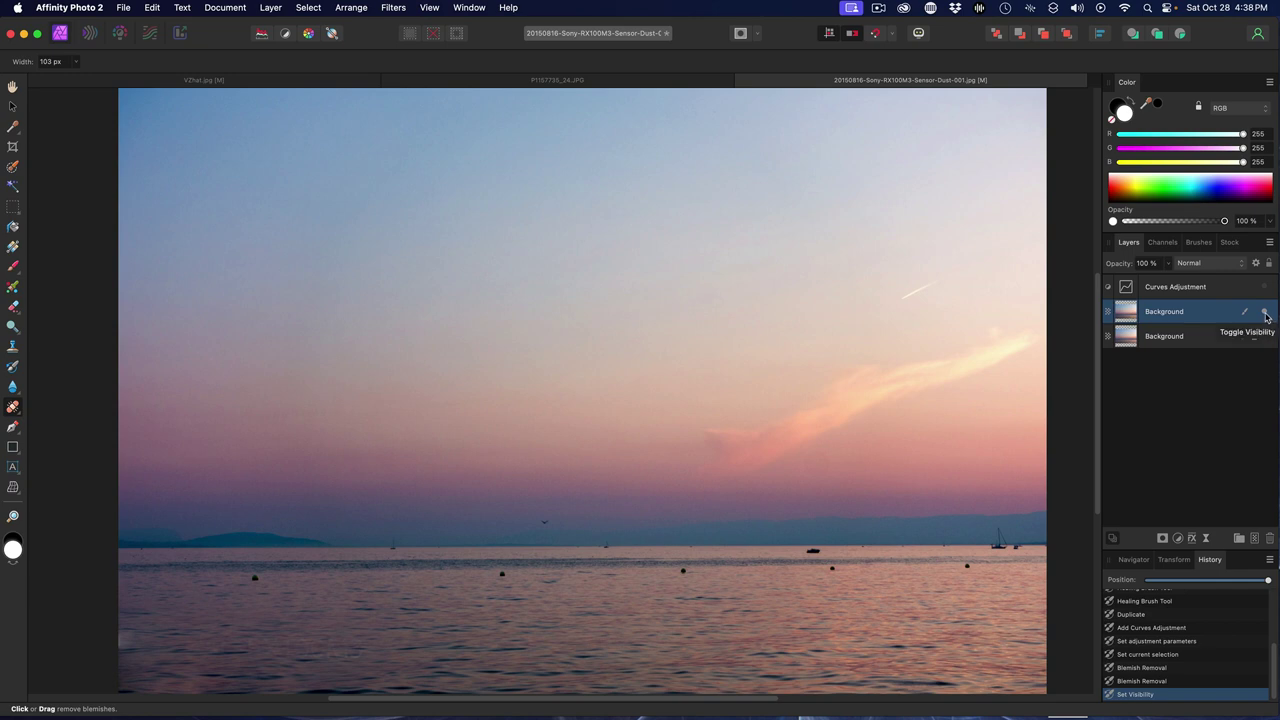
left_click(1265, 312)
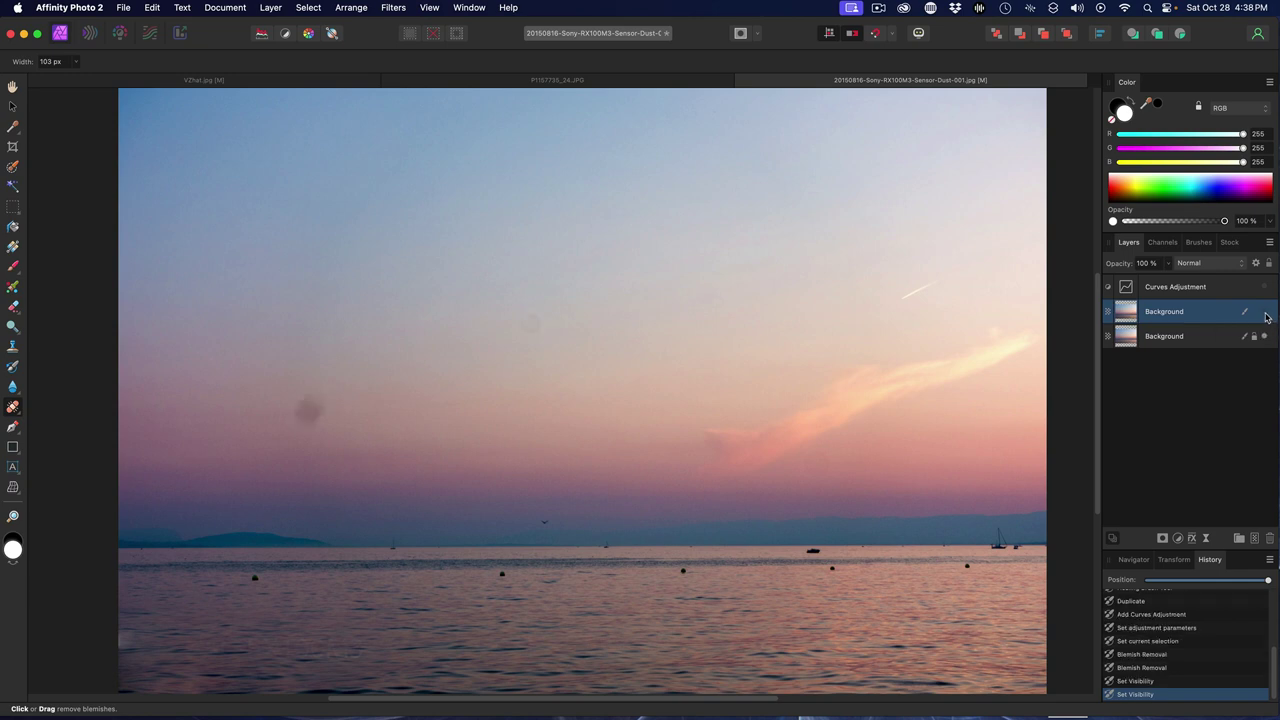
left_click(1265, 313)
left_click(656, 84)
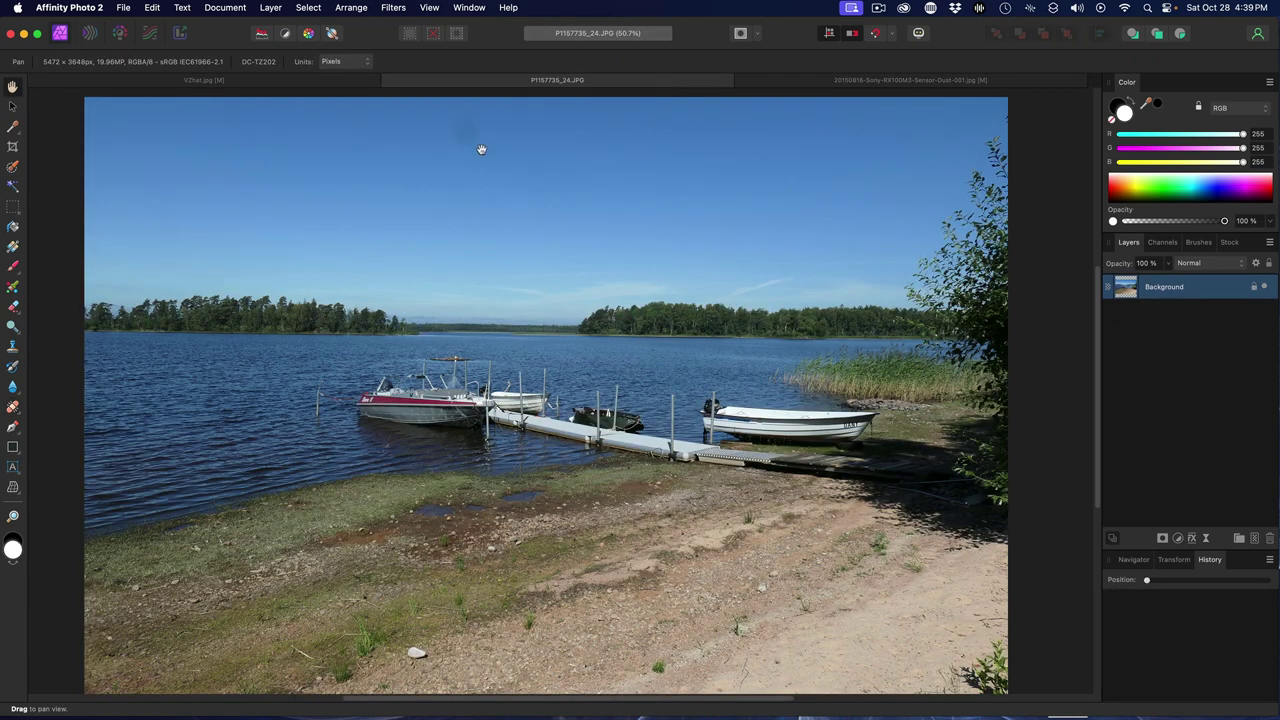
scroll(406, 136, "up", 2)
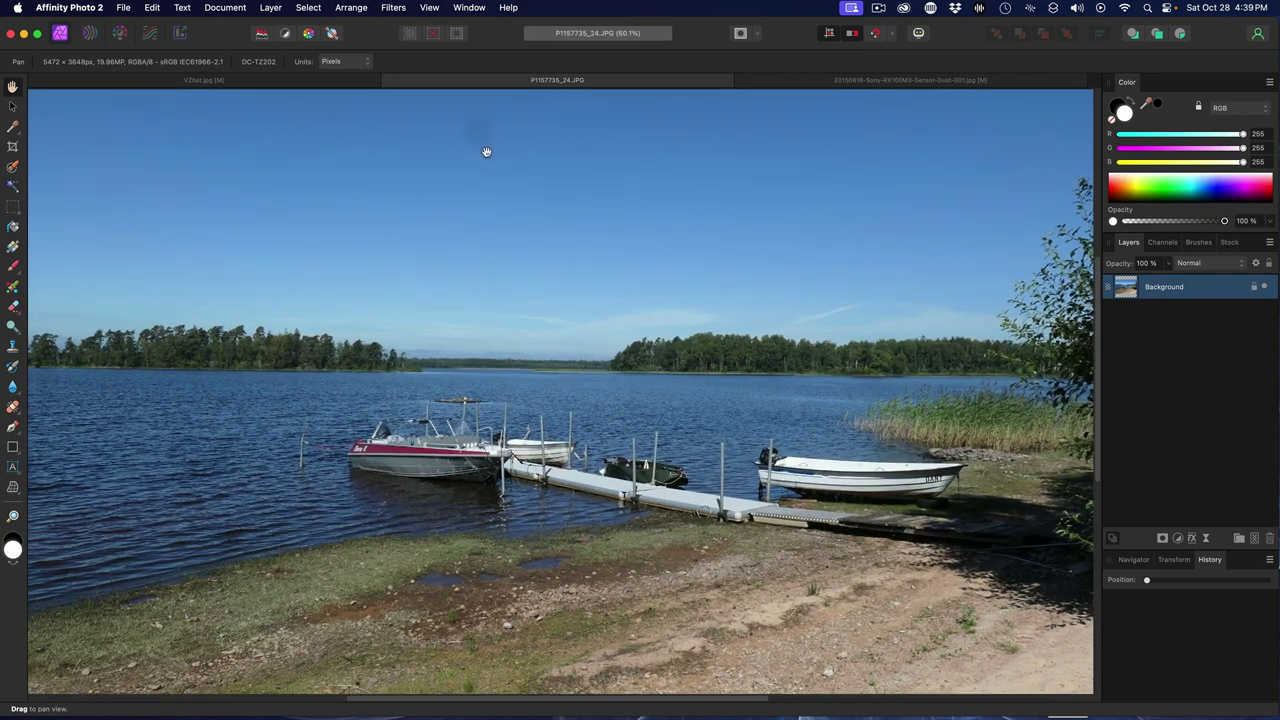
scroll(490, 154, "down", 2)
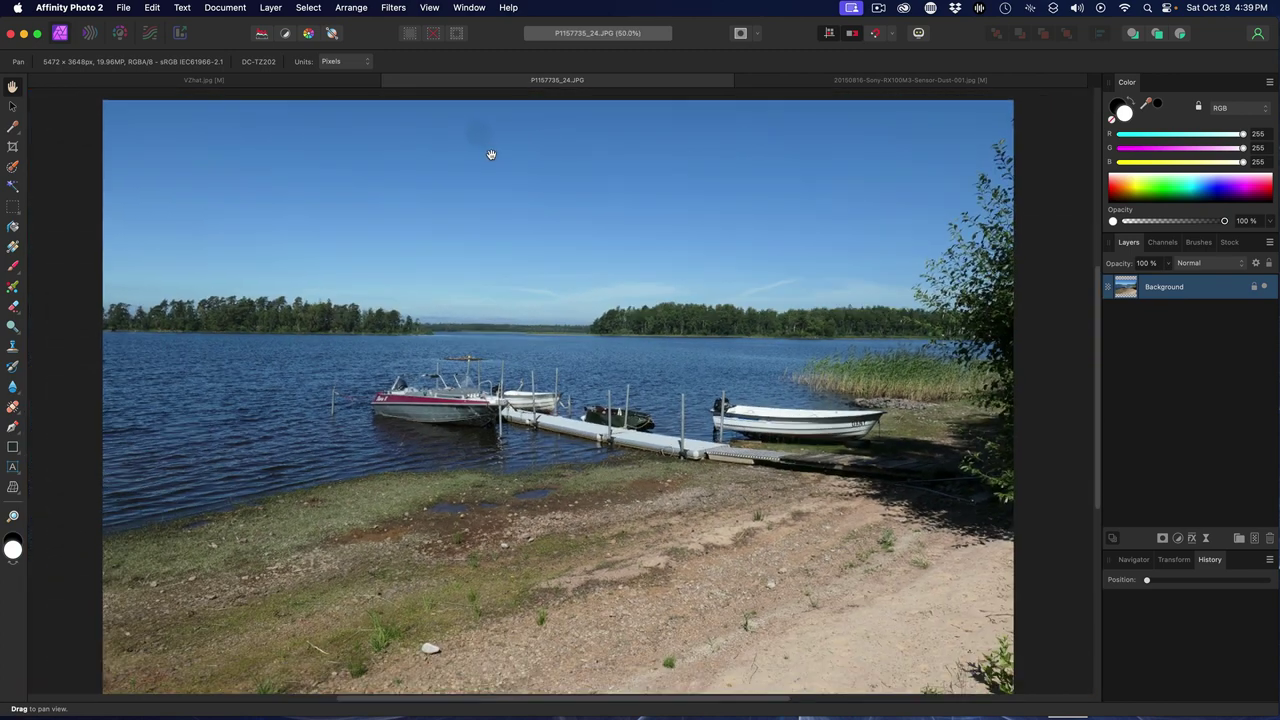
scroll(790, 262, "up", 4)
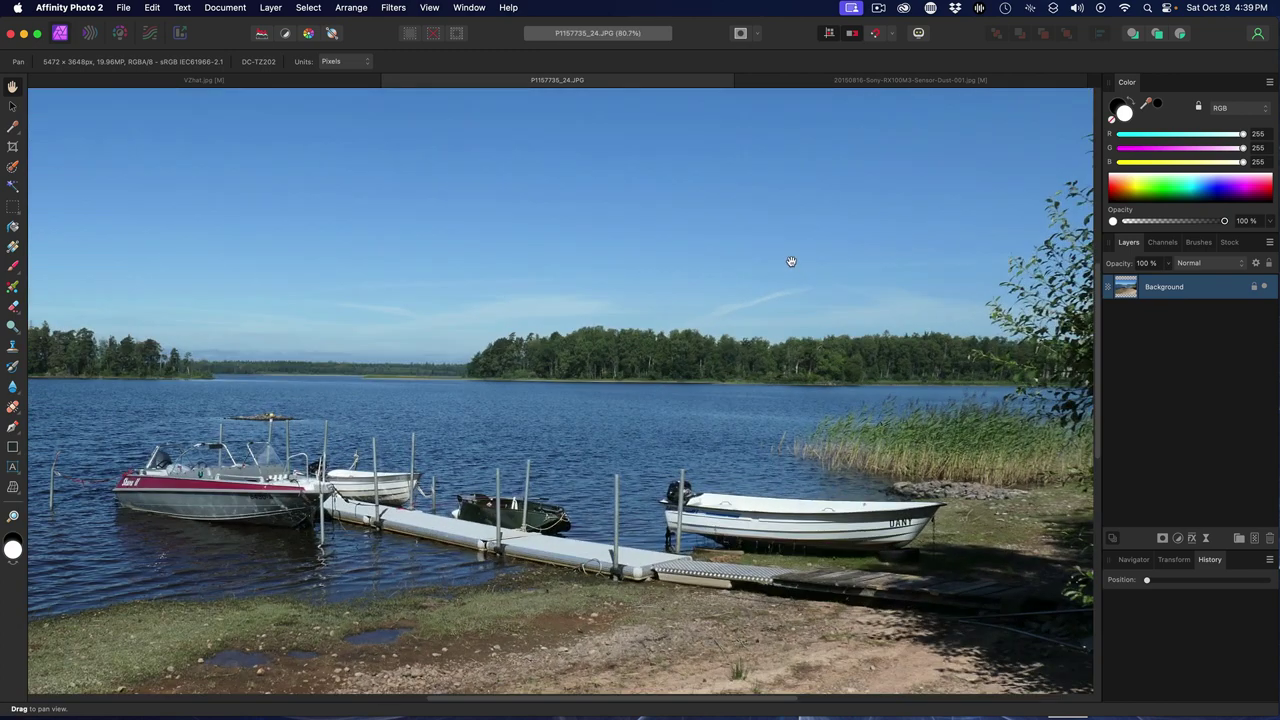
scroll(790, 262, "down", 1)
scroll(780, 263, "down", 1)
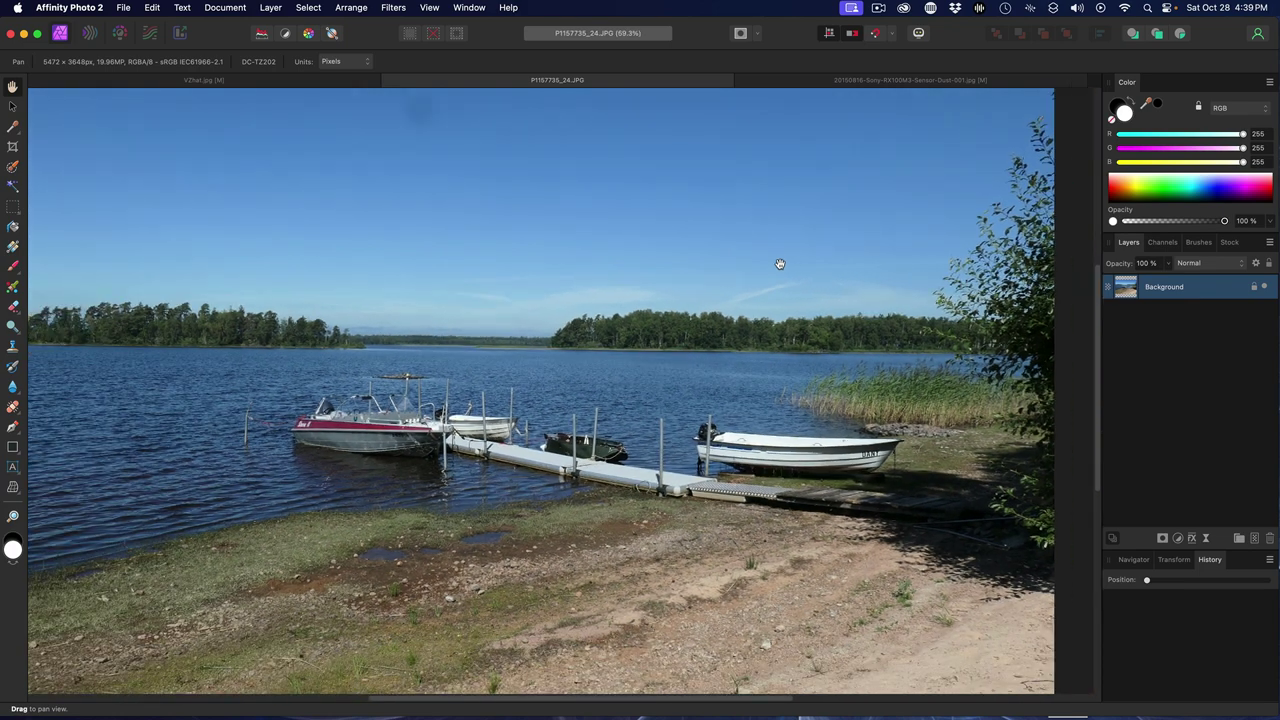
scroll(780, 263, "down", 1)
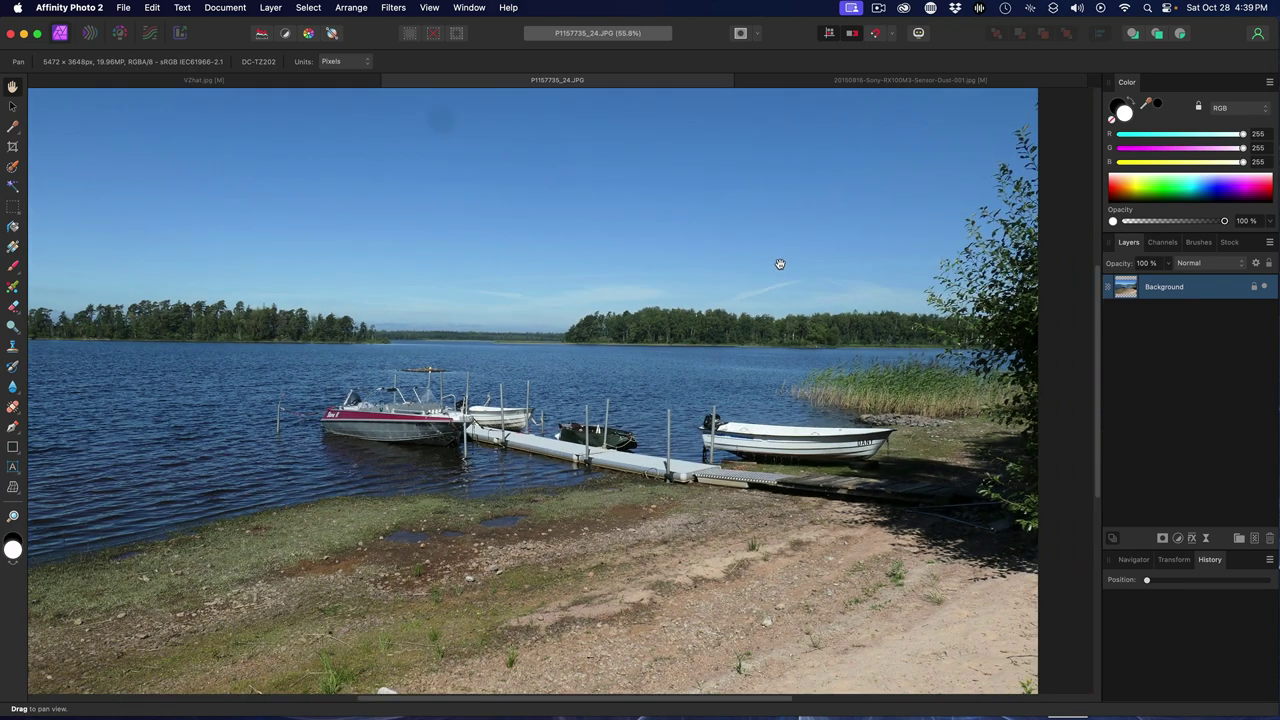
scroll(780, 263, "down", 1)
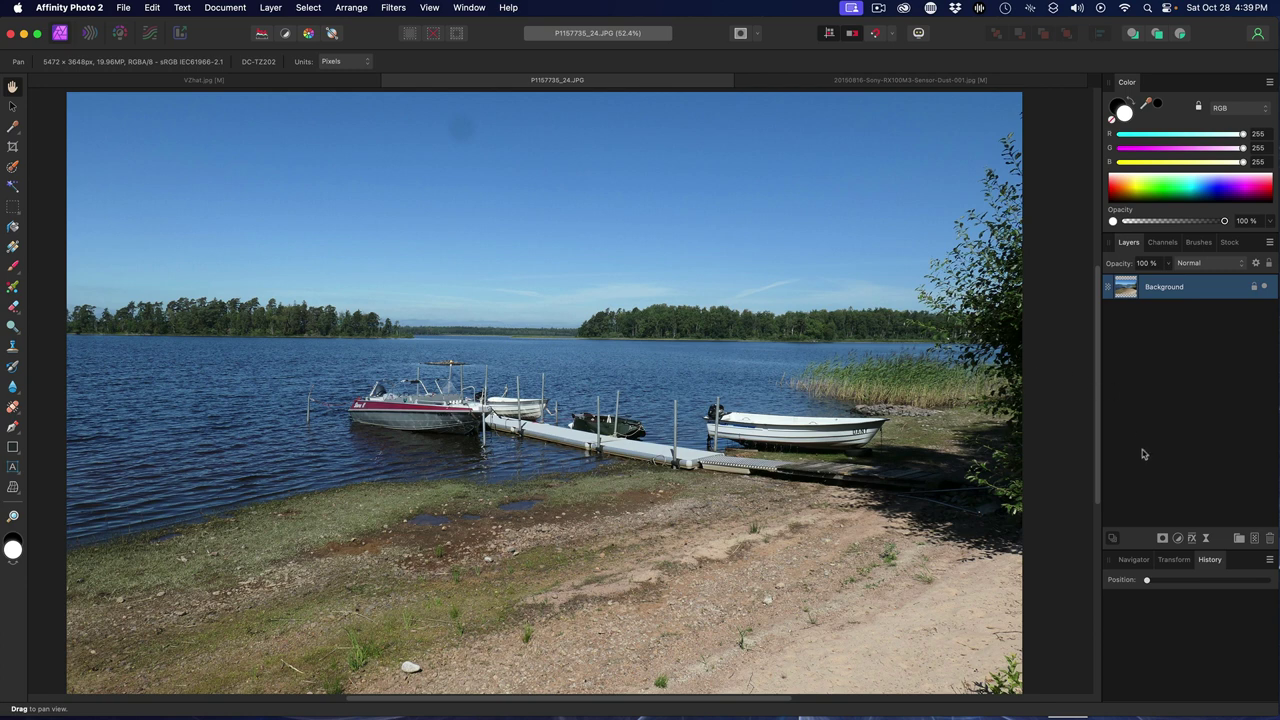
Add a Curves layer bent into a solarizing S-wave, then select the Background layer.
left_click(1179, 540)
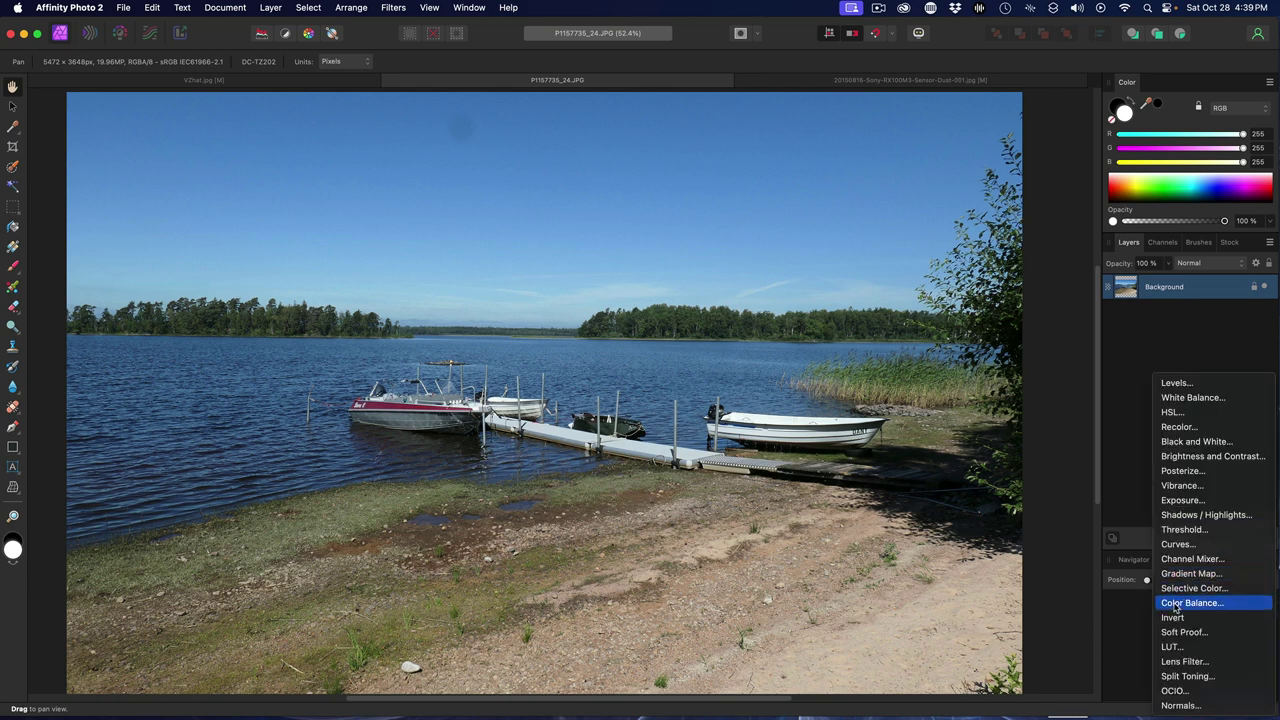
left_click(1185, 544)
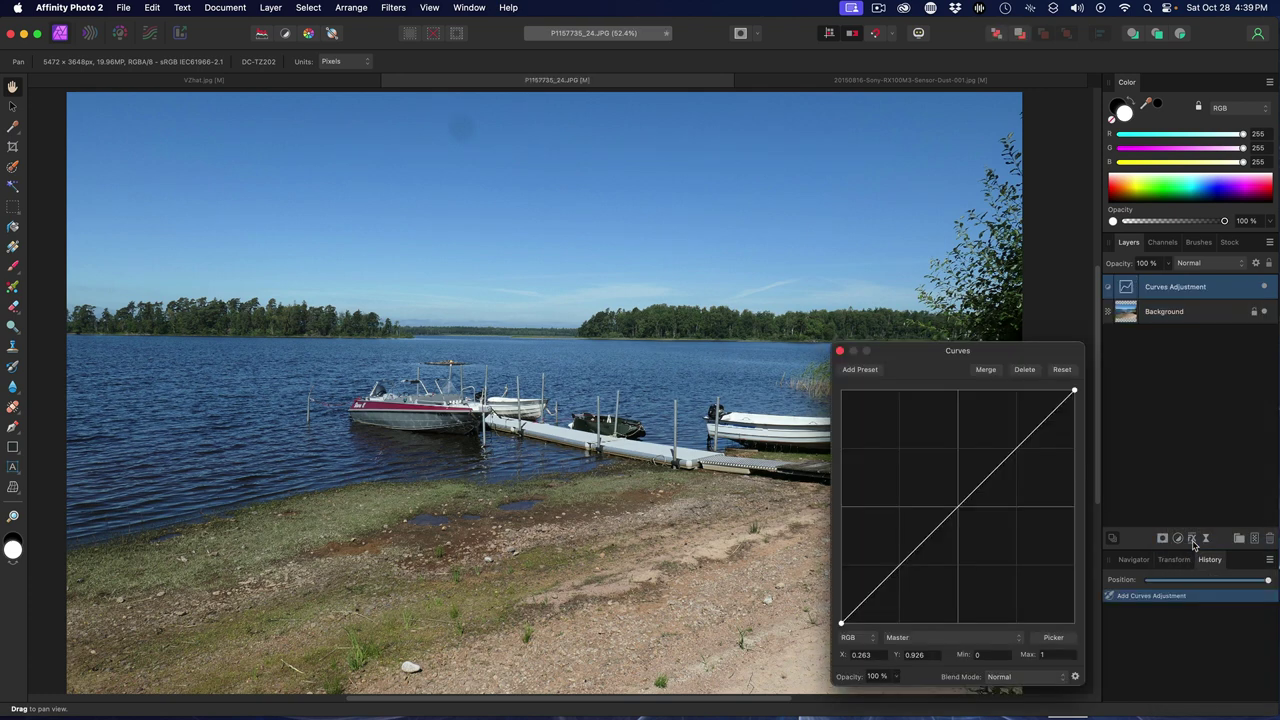
left_click(902, 570)
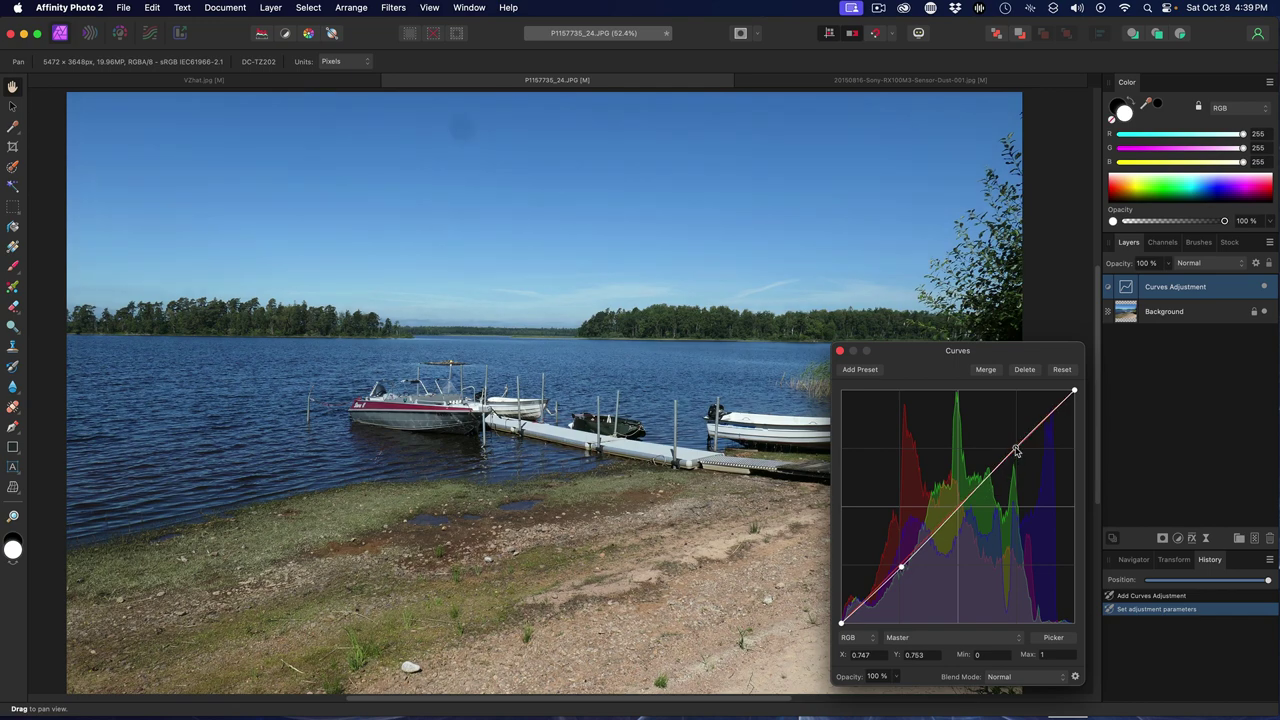
left_click_drag(1007, 458, 1012, 601)
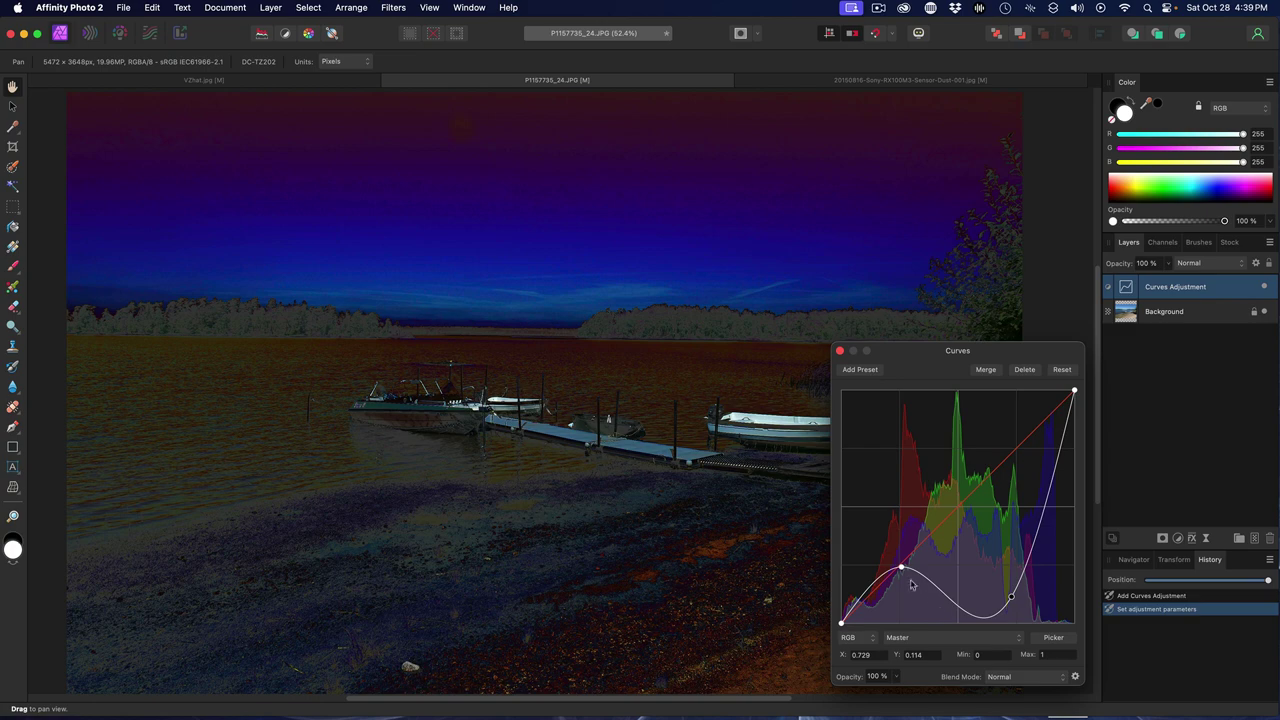
left_click_drag(903, 572, 904, 408)
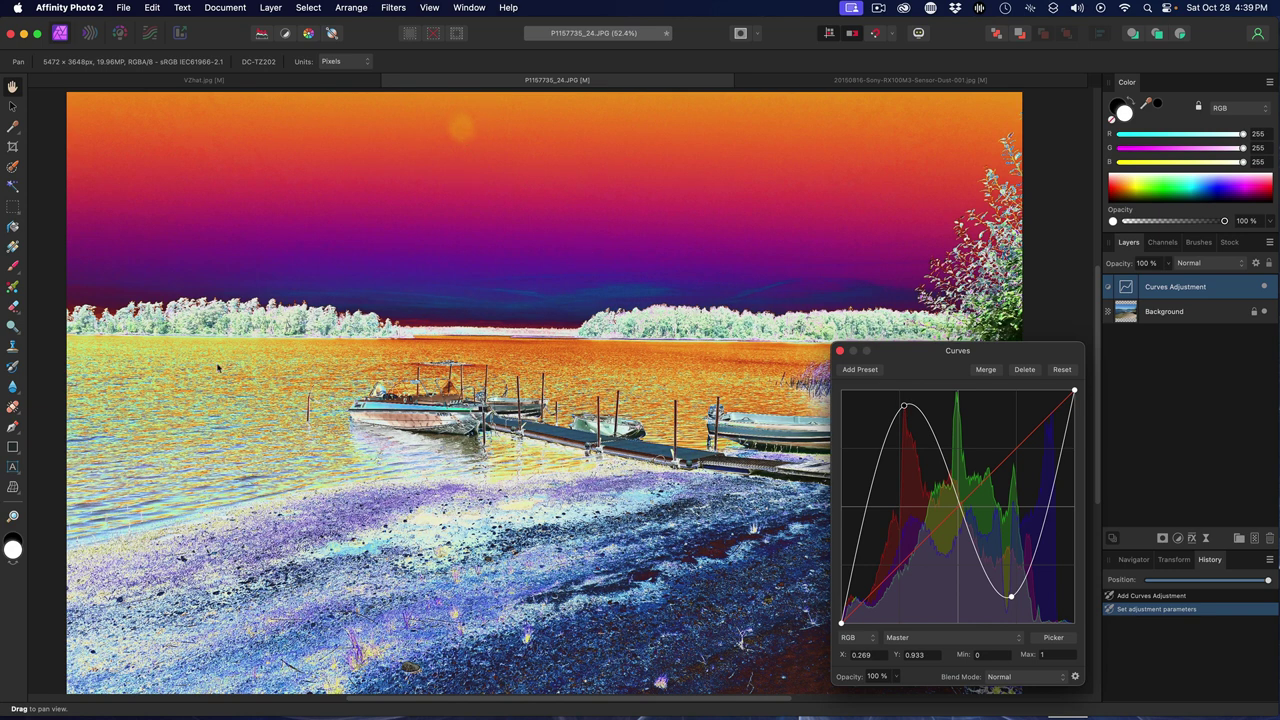
left_click(1195, 313)
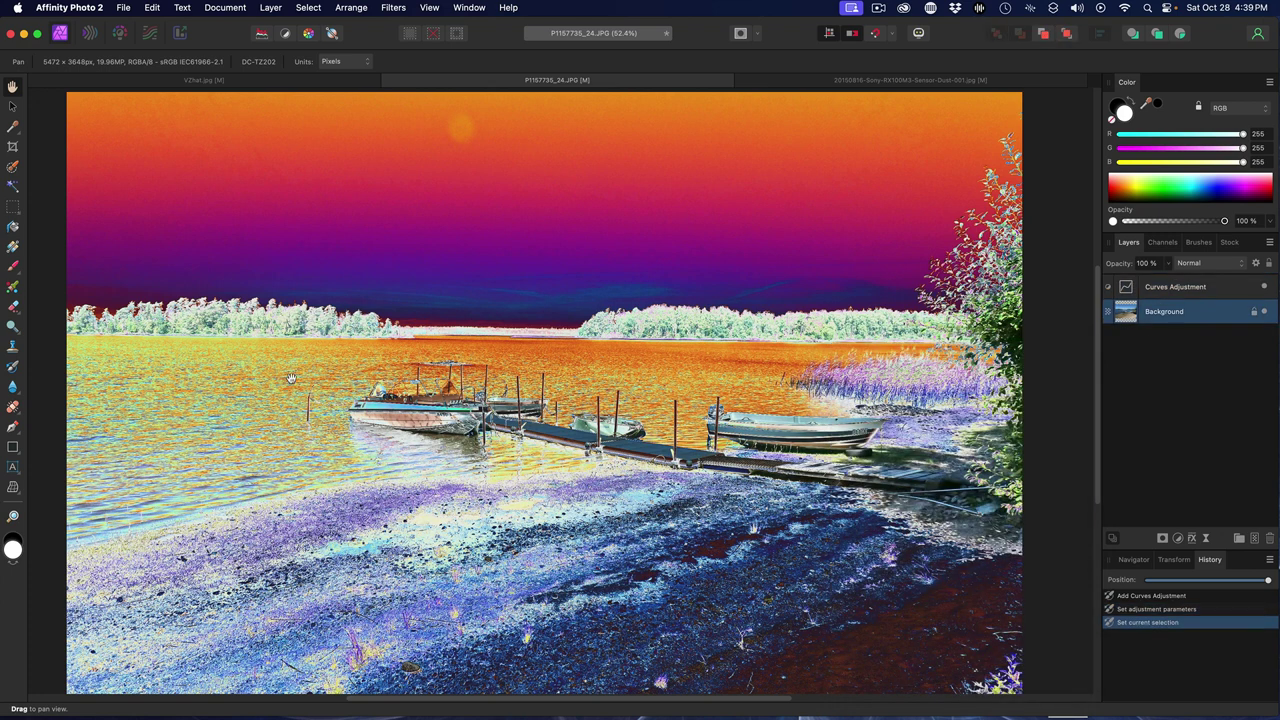
Remove the sky dust spot with an enlarged Blemish Removal brush and hide the Curves layer.
left_click(13, 409)
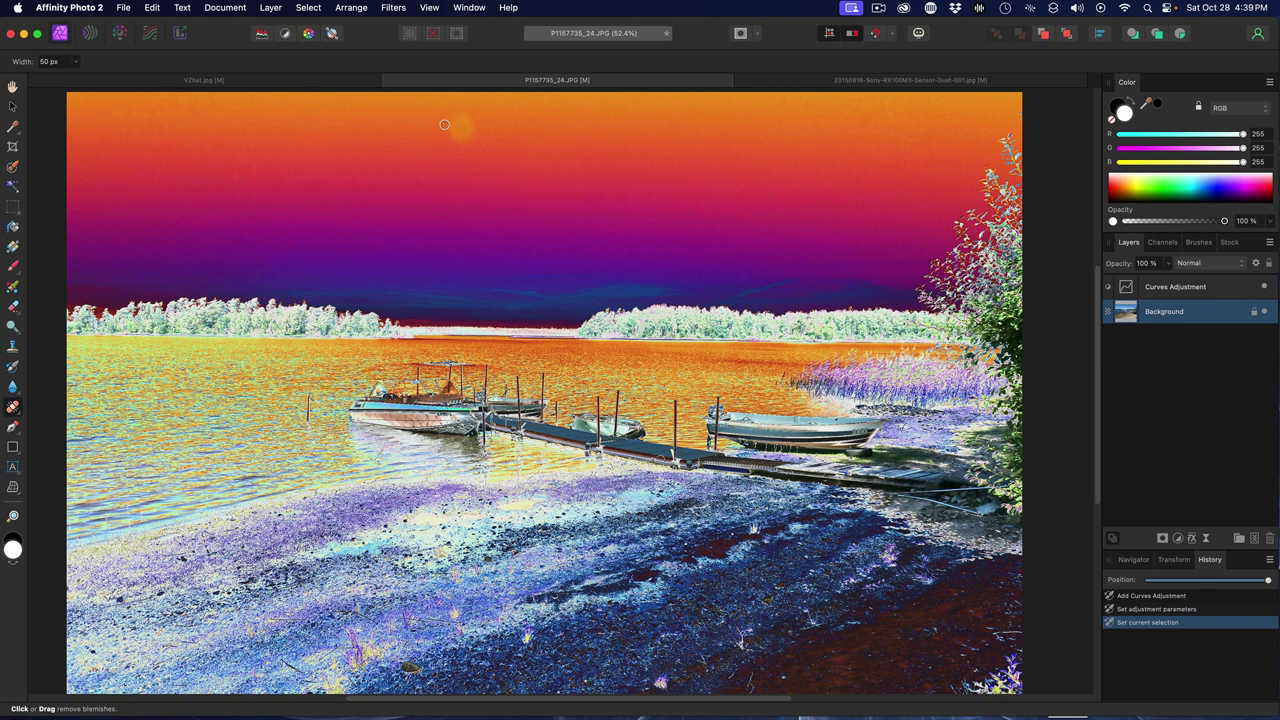
key("bracketright")
key("bracketright")
key("bracketright")
key("bracketright")
key("bracketright")
key("bracketright")
key("bracketright")
left_click(460, 130)
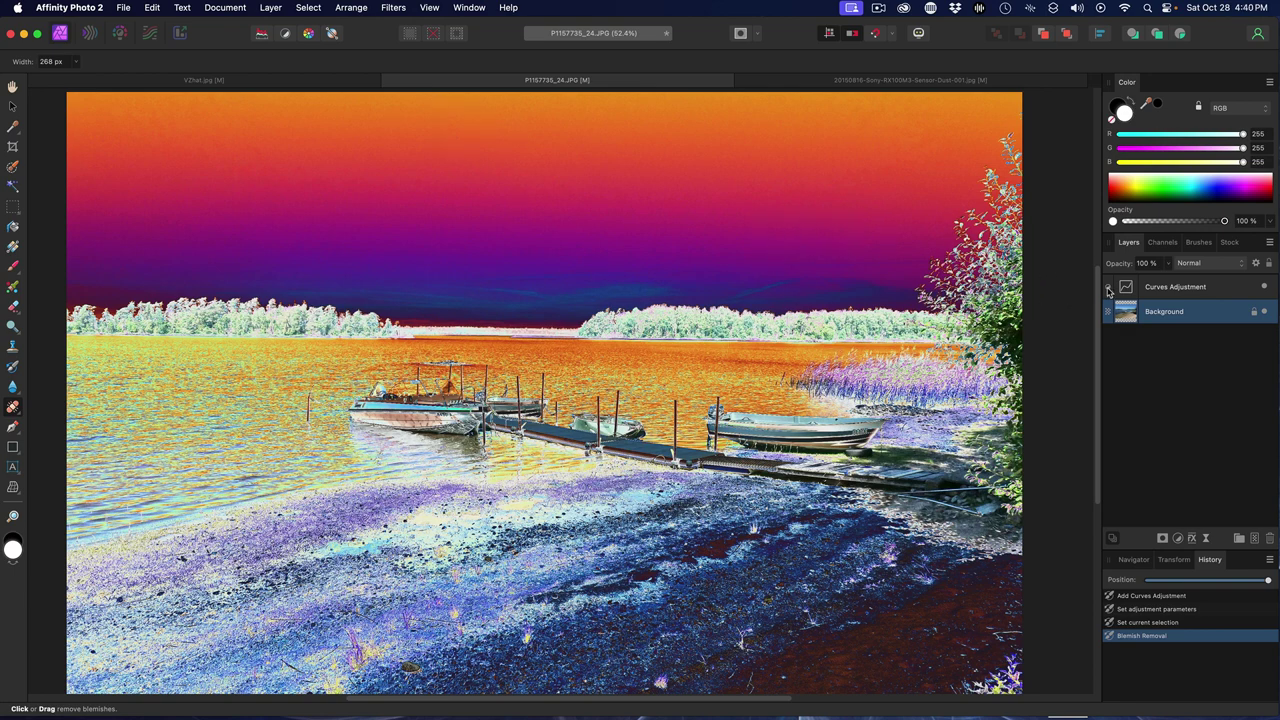
left_click(1267, 288)
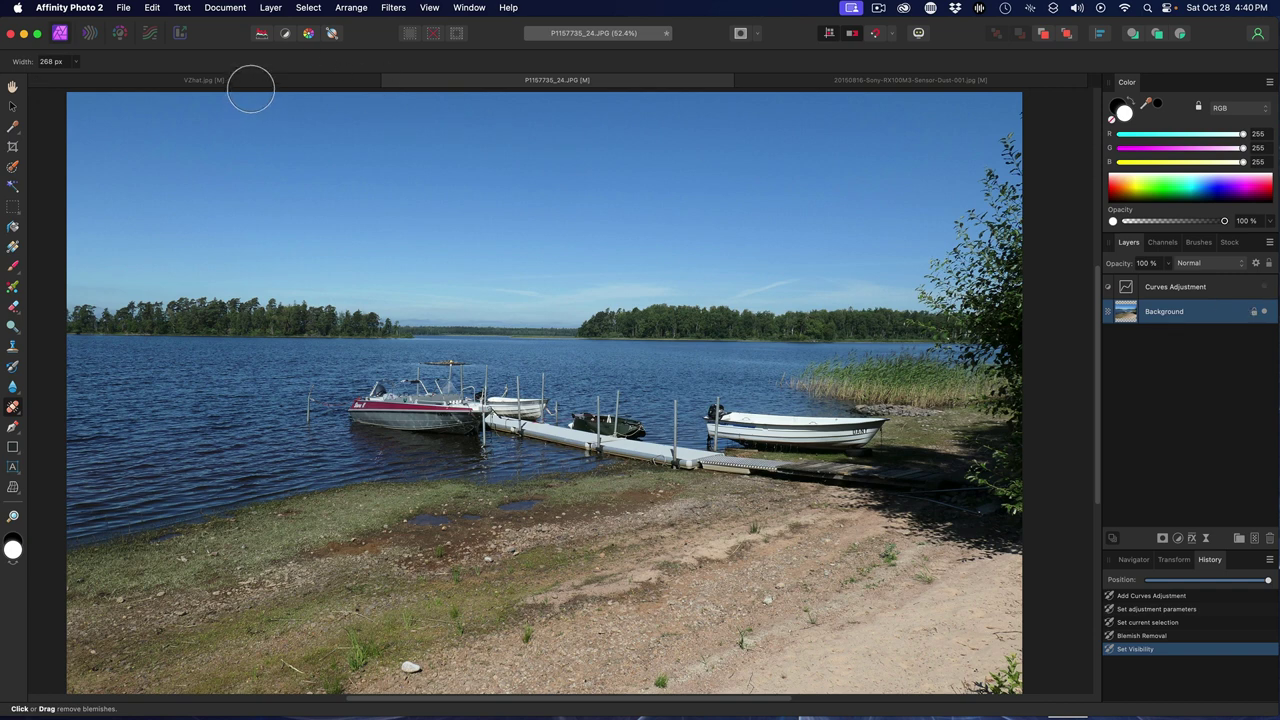
Switch to the VZhat.jpg photo, give its Background layer a mask, and bring up the adjustments list.
left_click(253, 84)
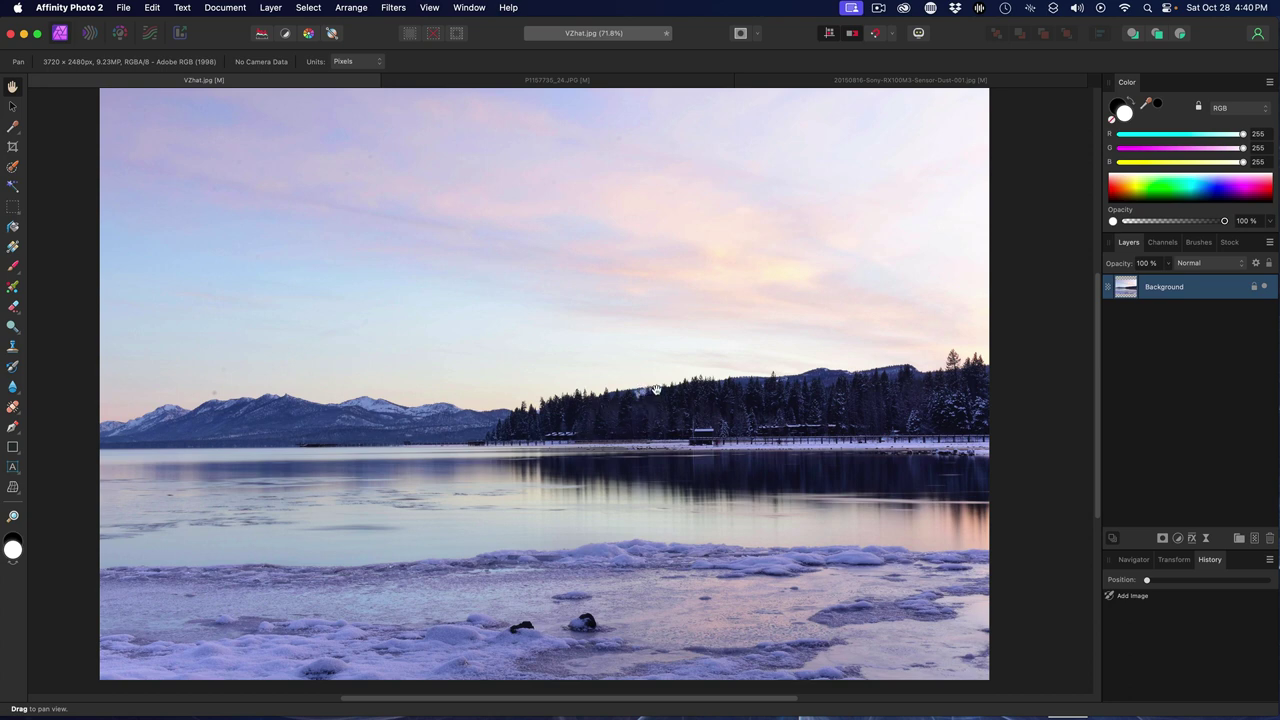
scroll(656, 389, "up", 2)
scroll(656, 389, "down", 2)
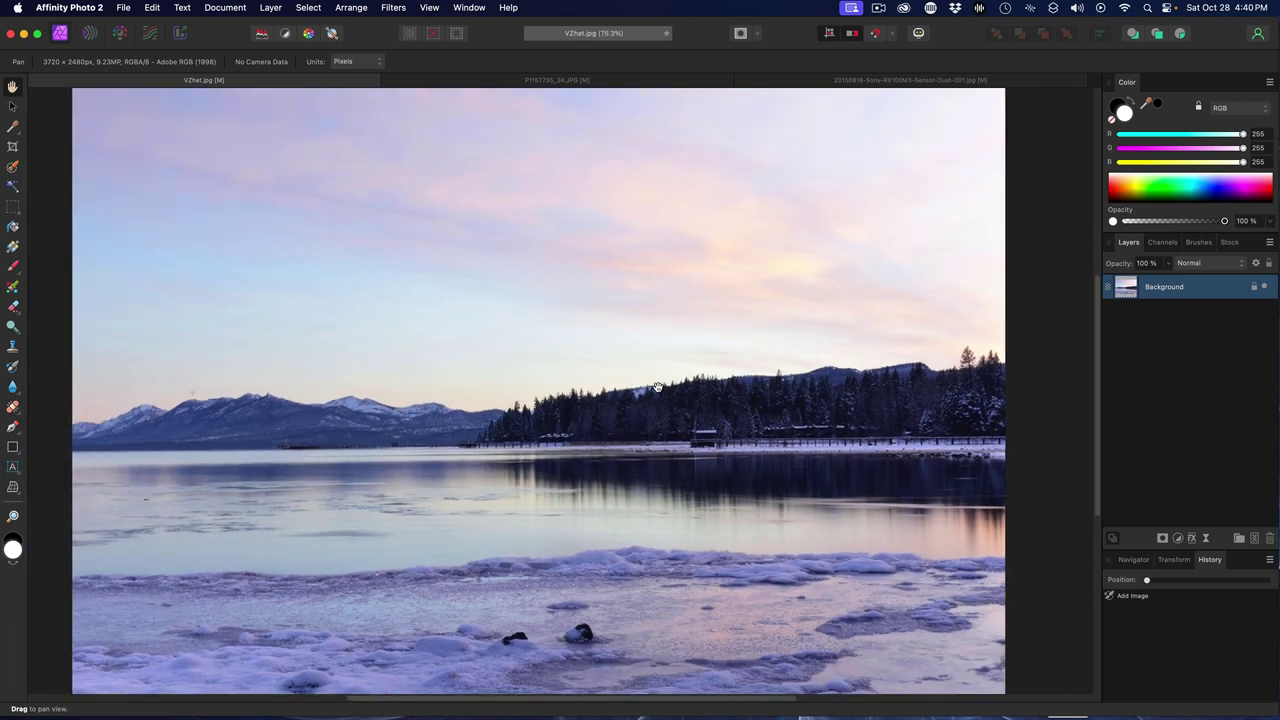
scroll(773, 383, "down", 1)
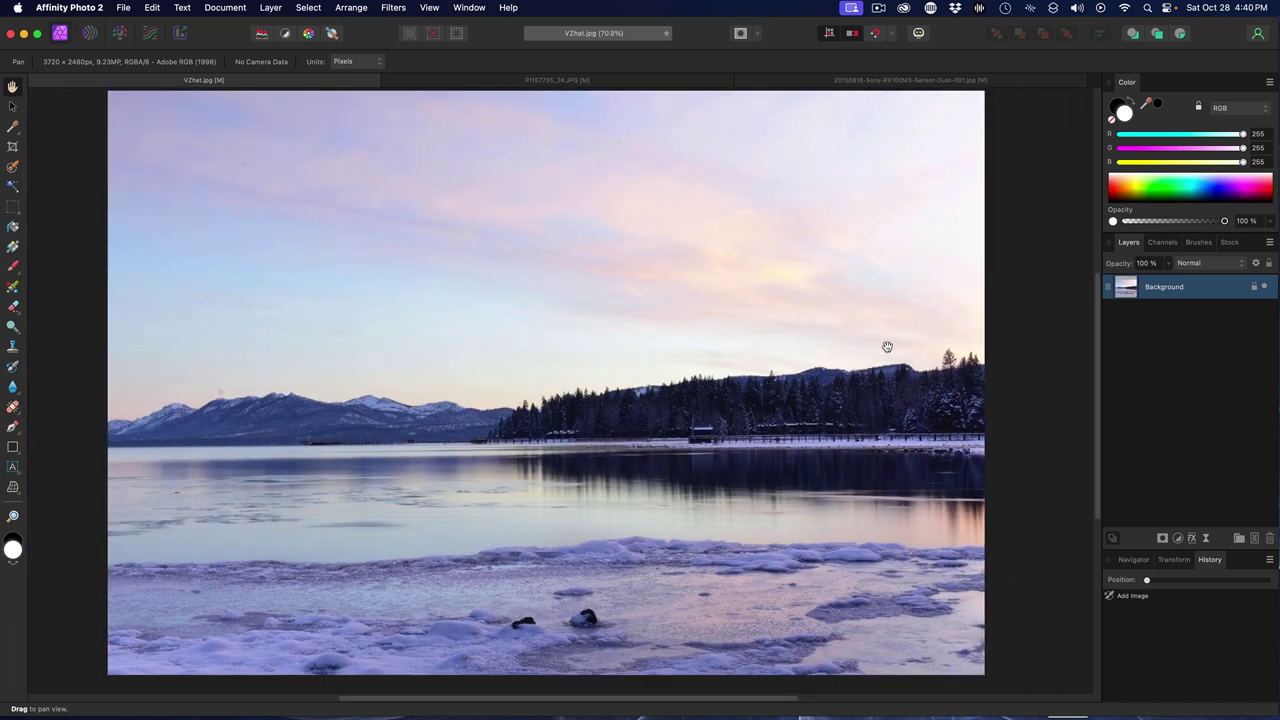
left_click(1163, 539)
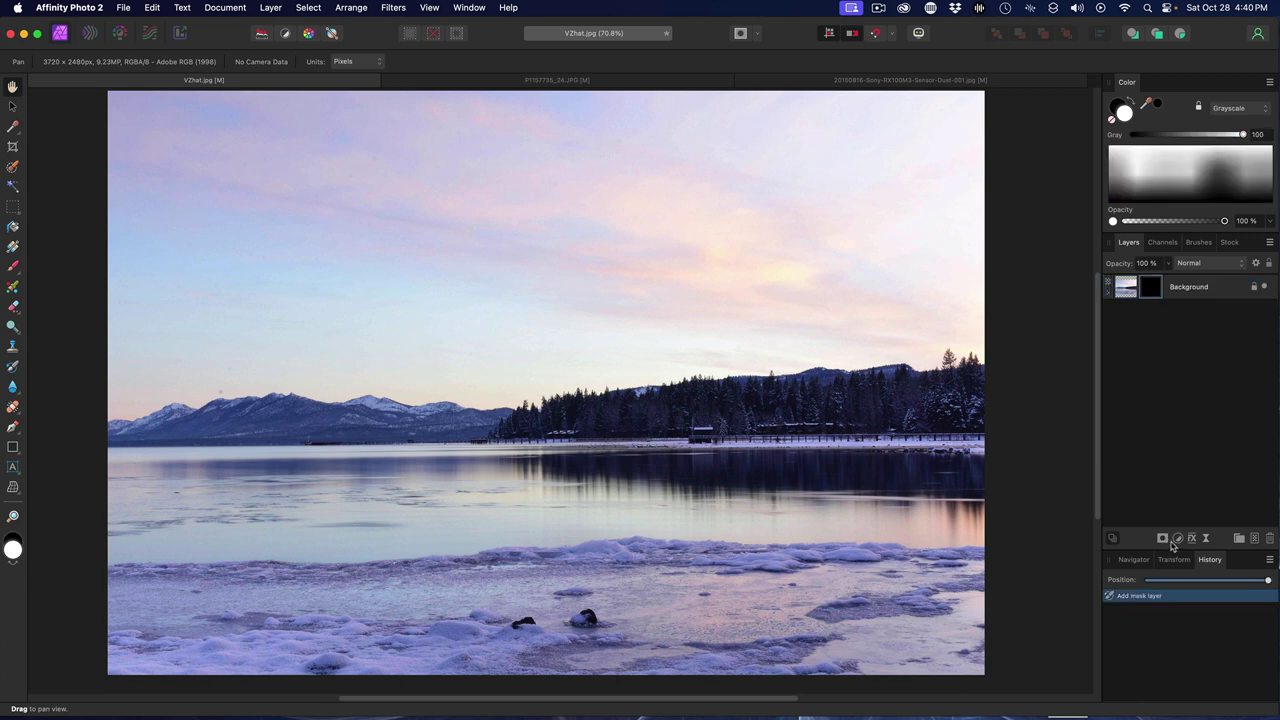
left_click(1177, 539)
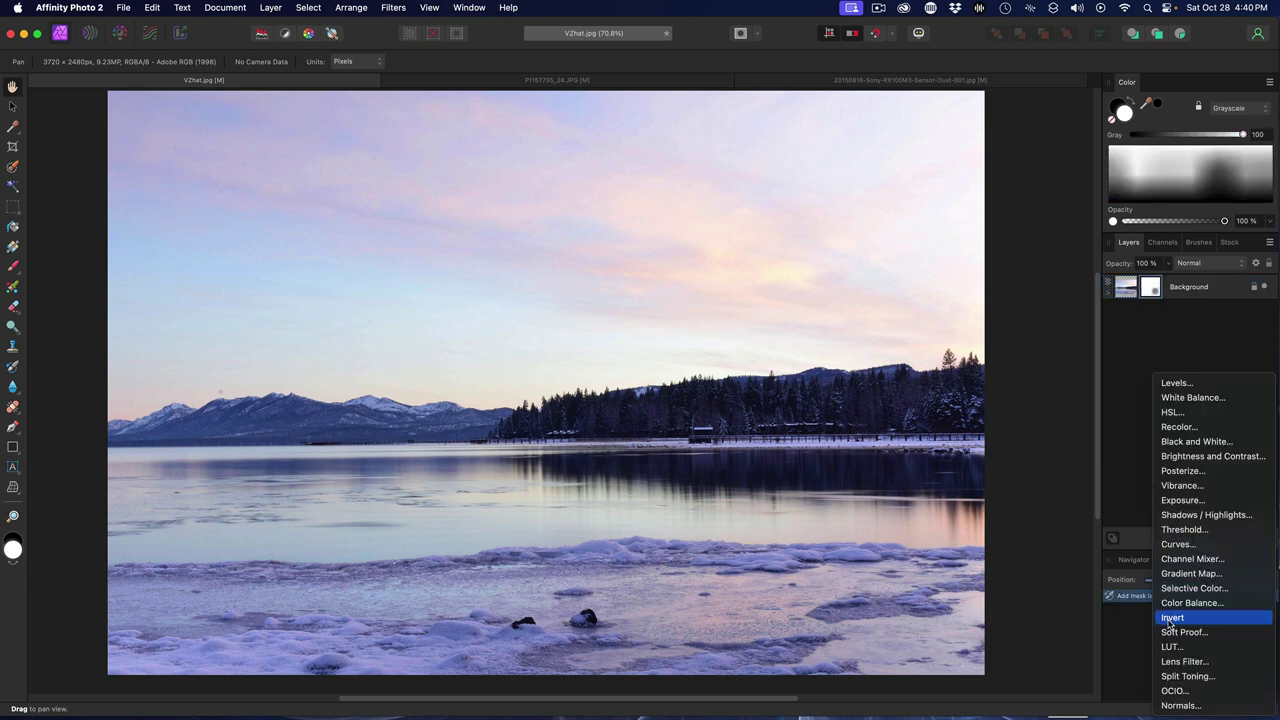
Add a Curves layer with the upper point pulled down and lower point raised to the top.
left_click(1188, 544)
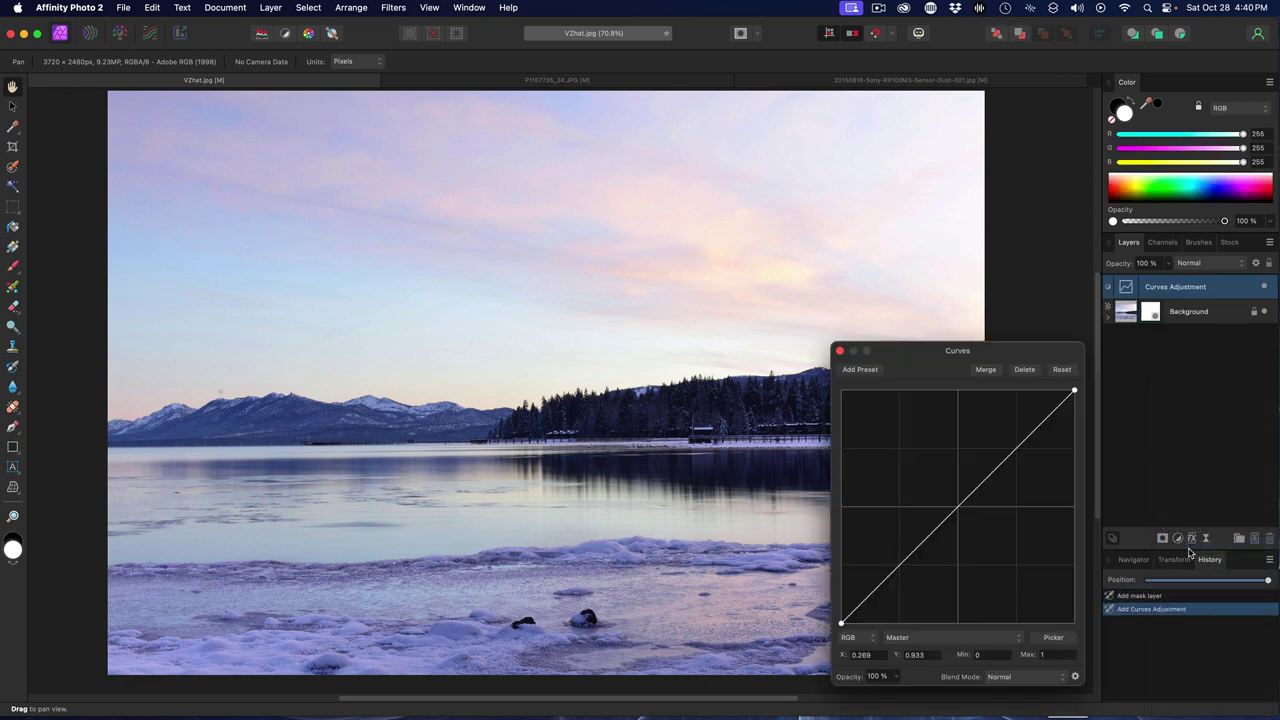
left_click(902, 566)
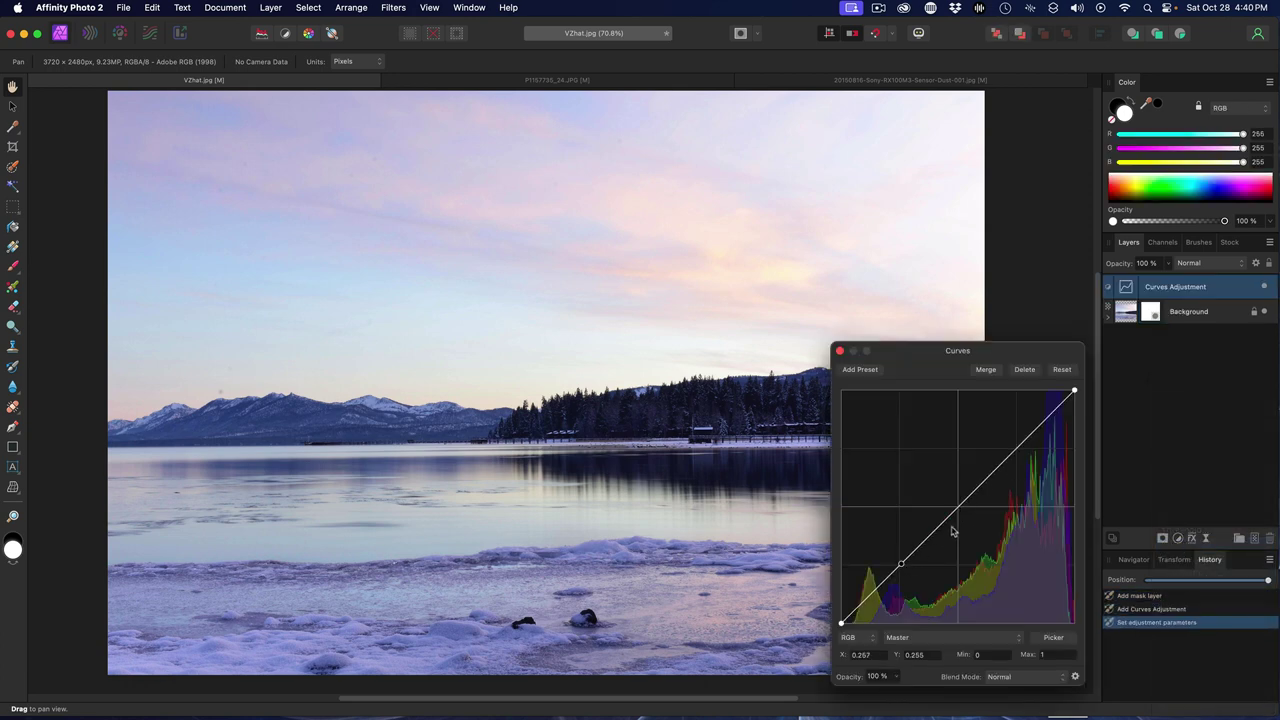
left_click(1017, 447)
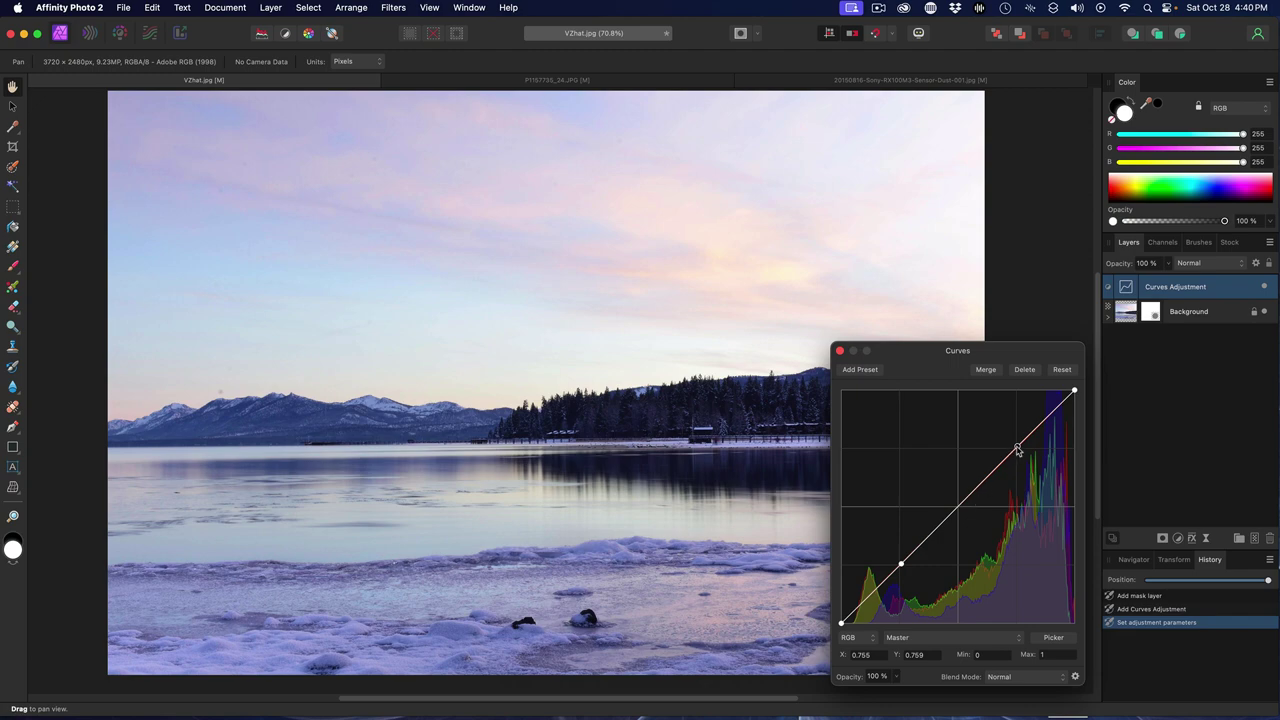
left_click_drag(1017, 449, 1006, 582)
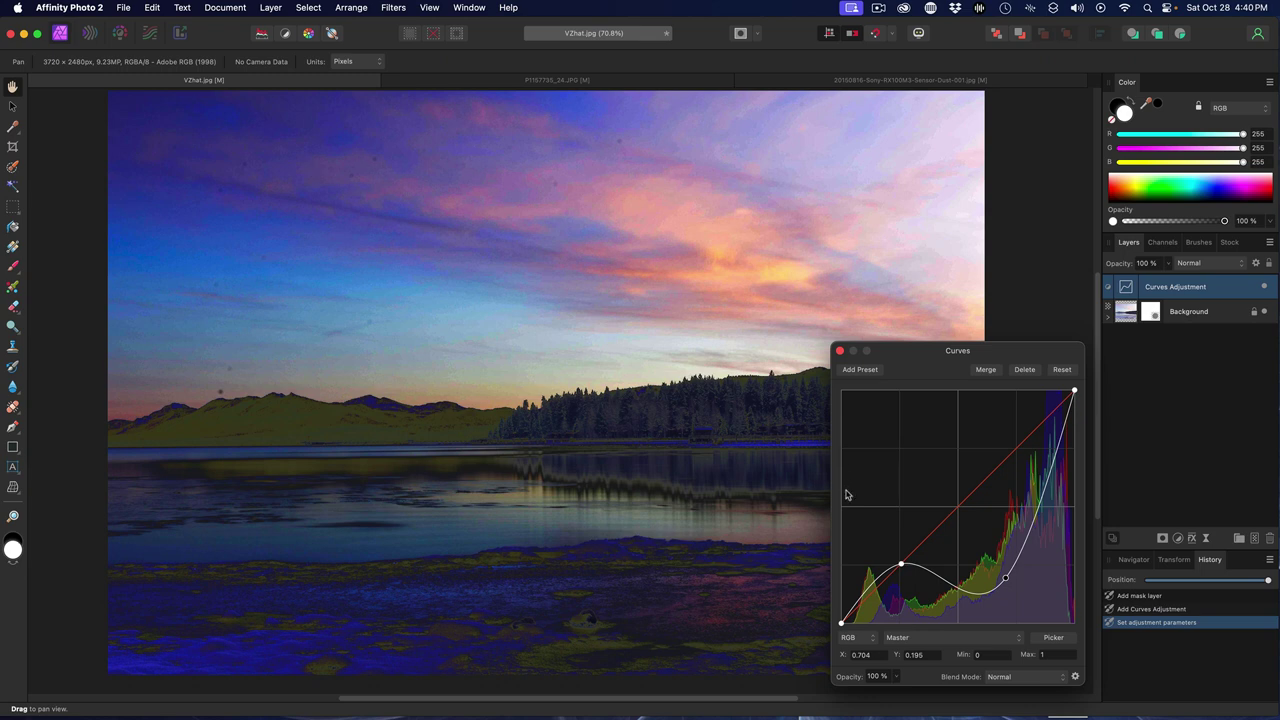
left_click_drag(902, 567, 901, 495)
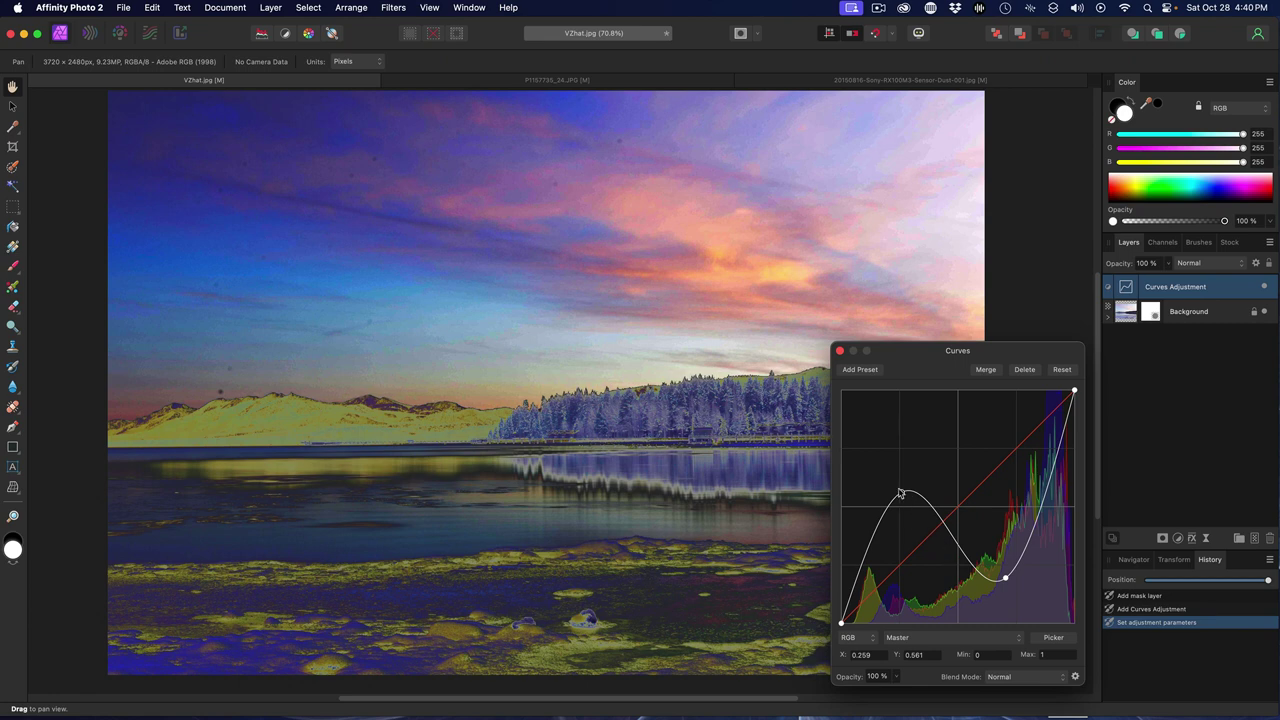
left_click_drag(901, 495, 899, 397)
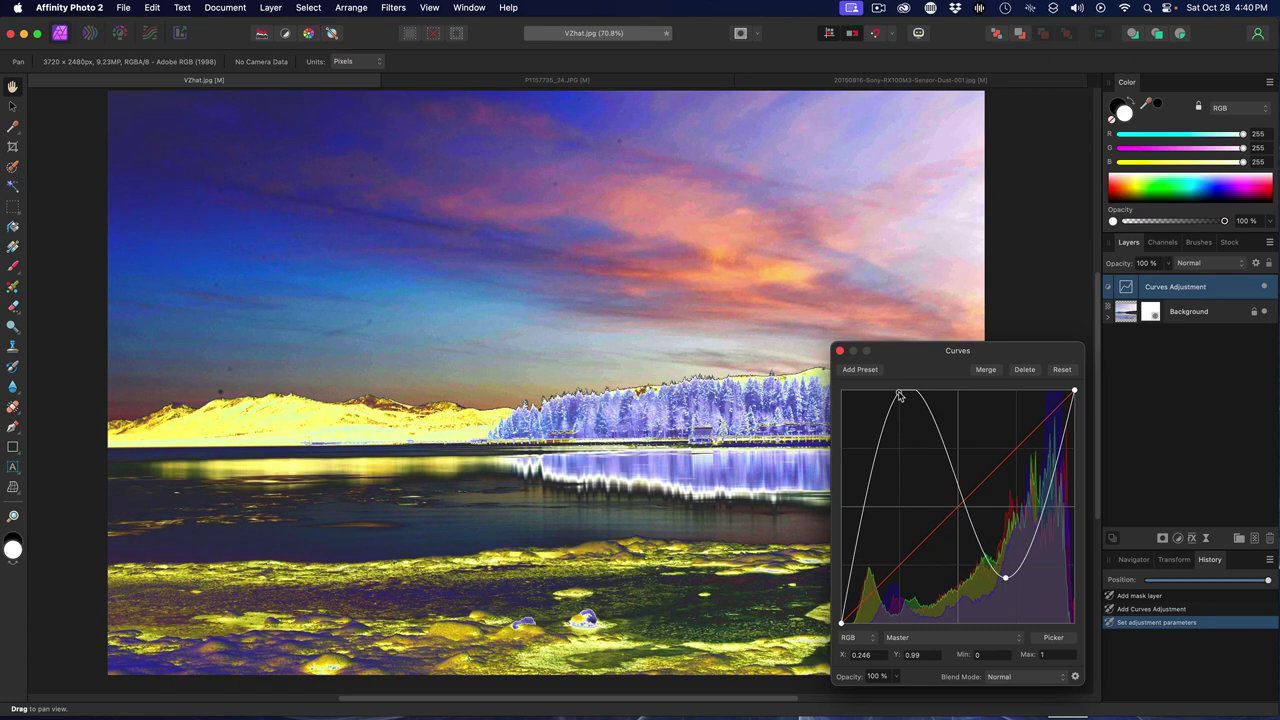
mouse_move(1010, 588)
left_mouse_down()
mouse_move(1011, 611)
mouse_move(1009, 599)
left_mouse_up()
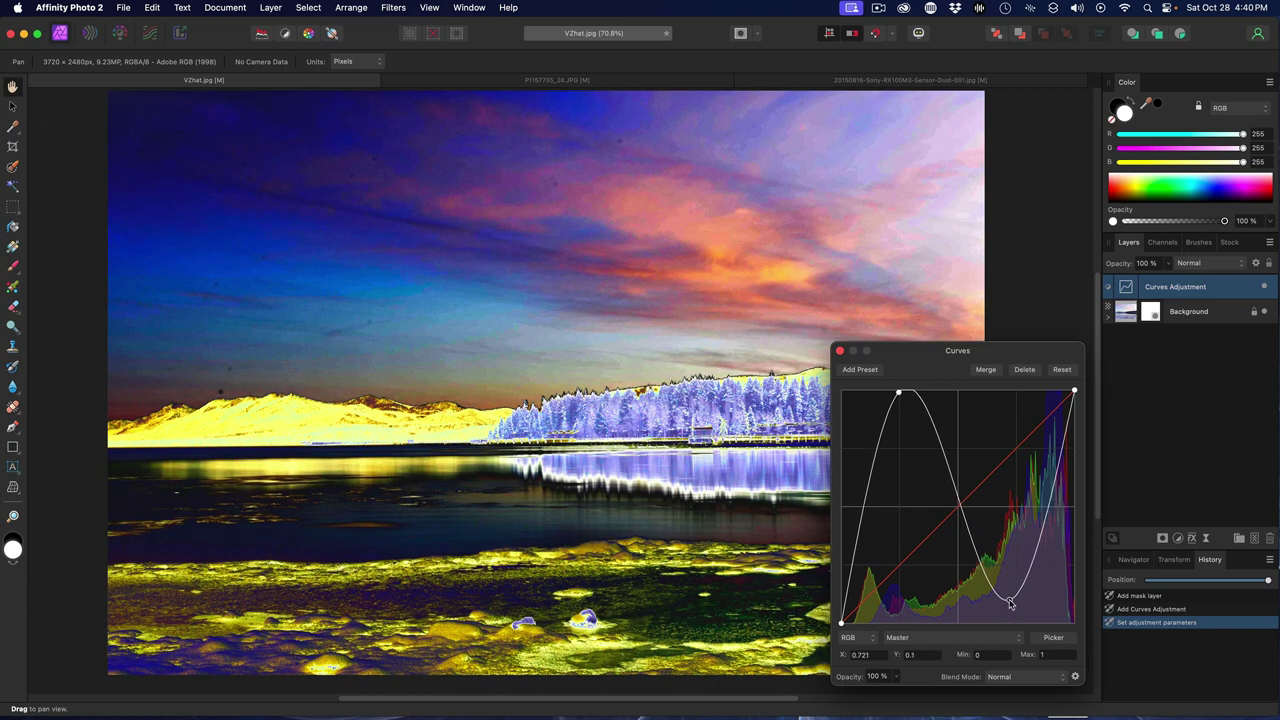
left_click(840, 351)
Zoom into the sky, toggle the Curves layer off and on to compare, then select Background.
scroll(376, 206, "up", 2)
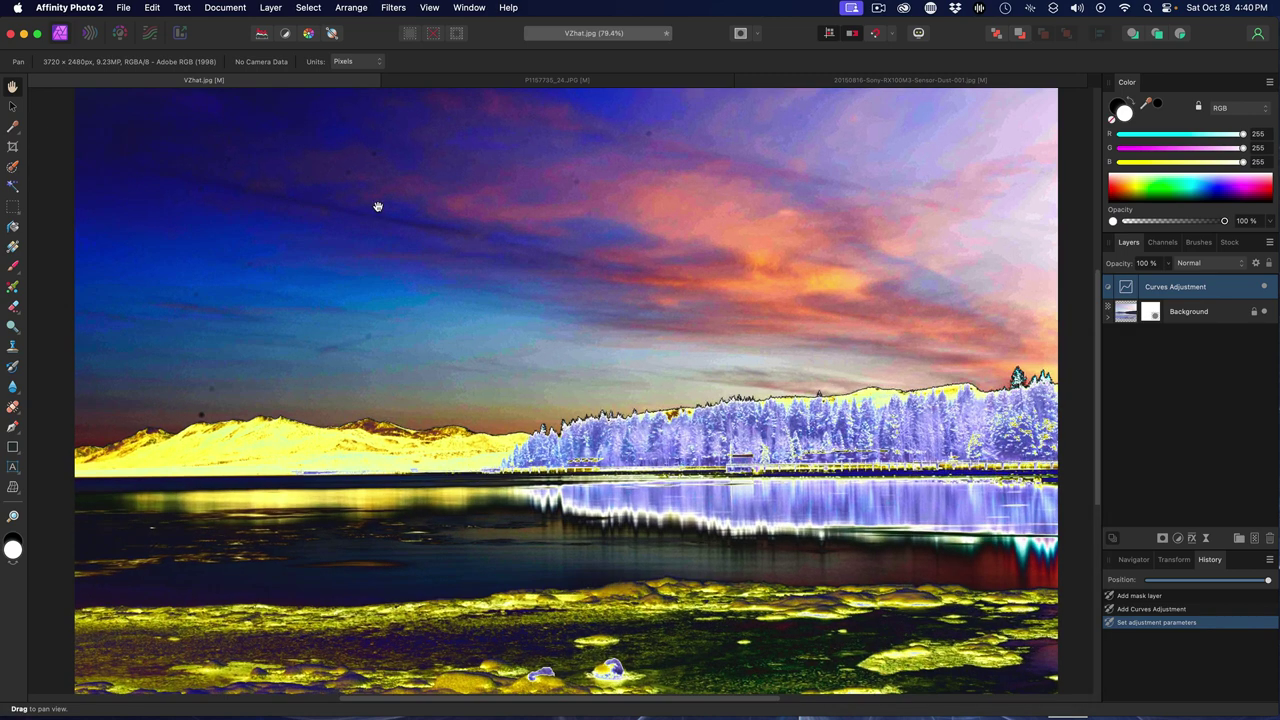
scroll(378, 206, "up", 5)
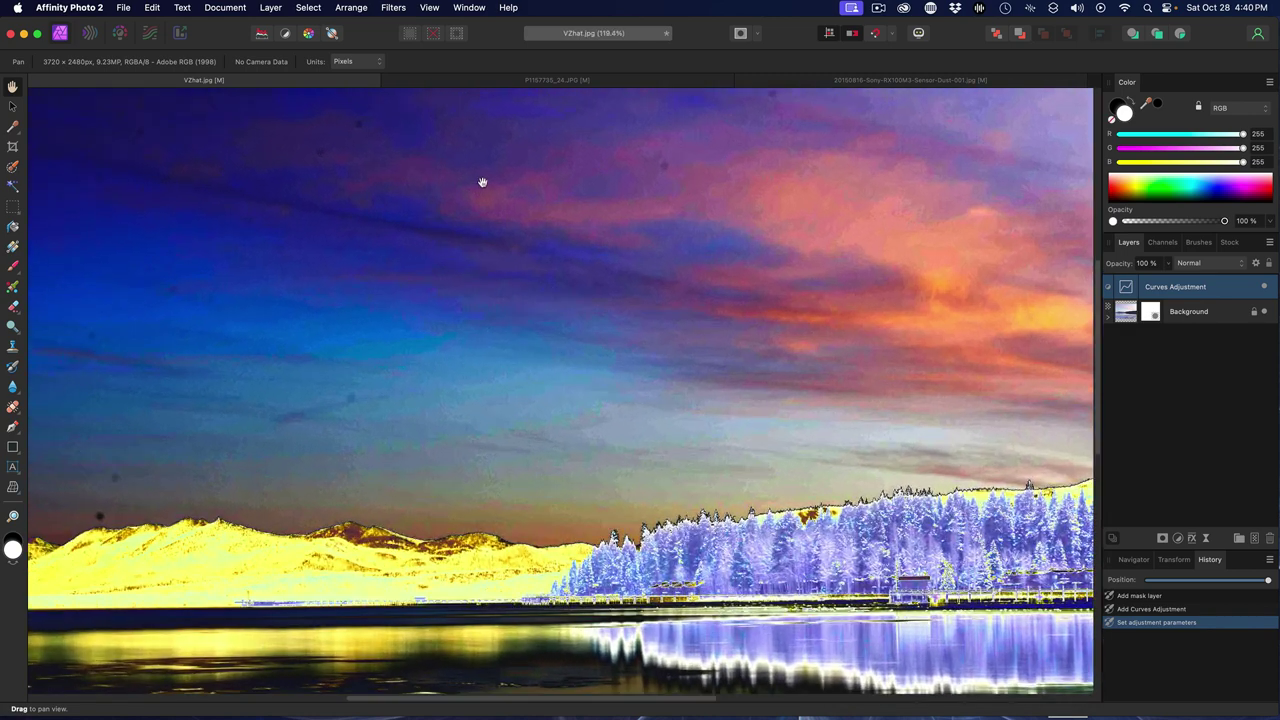
left_click_drag(482, 182, 571, 403)
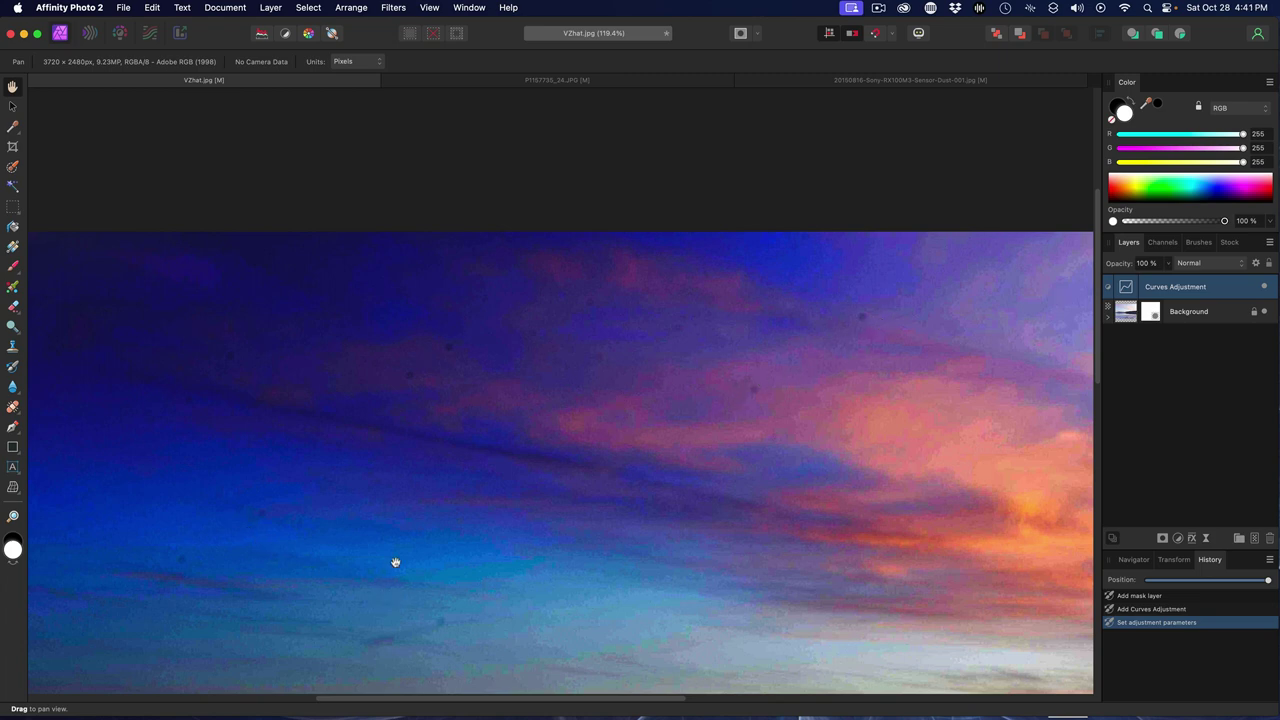
left_click(1265, 288)
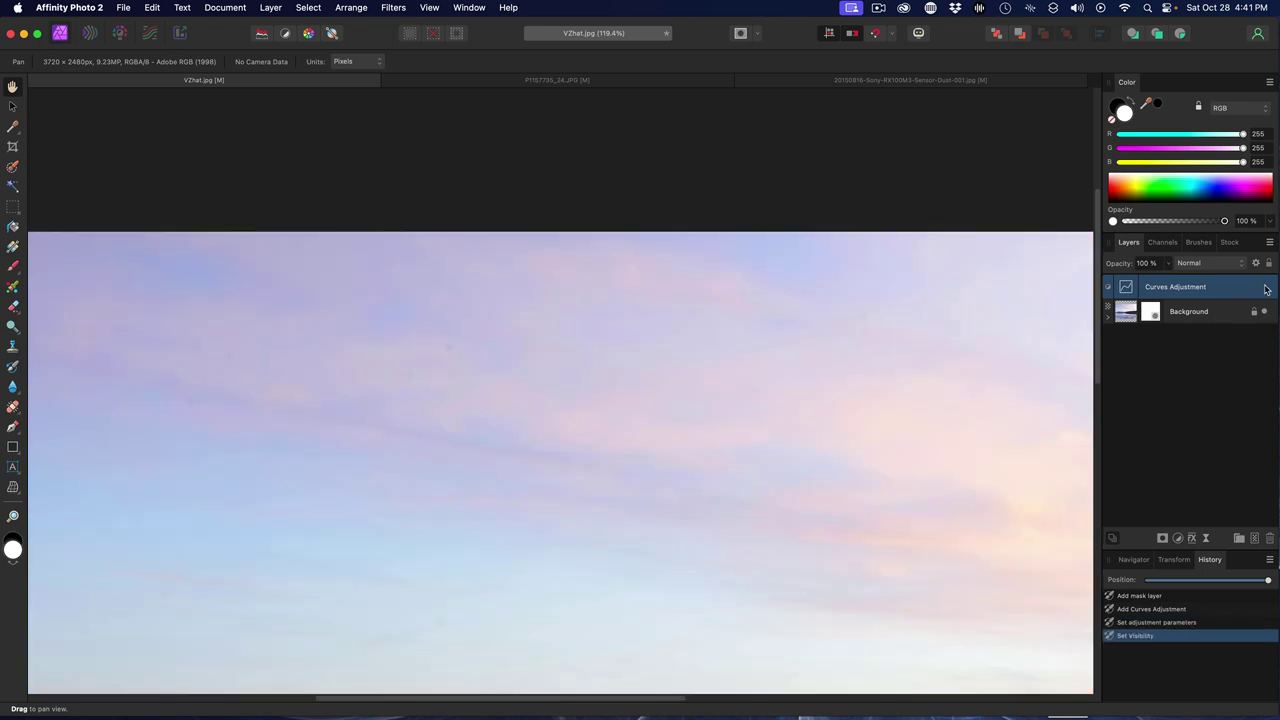
left_click(1265, 288)
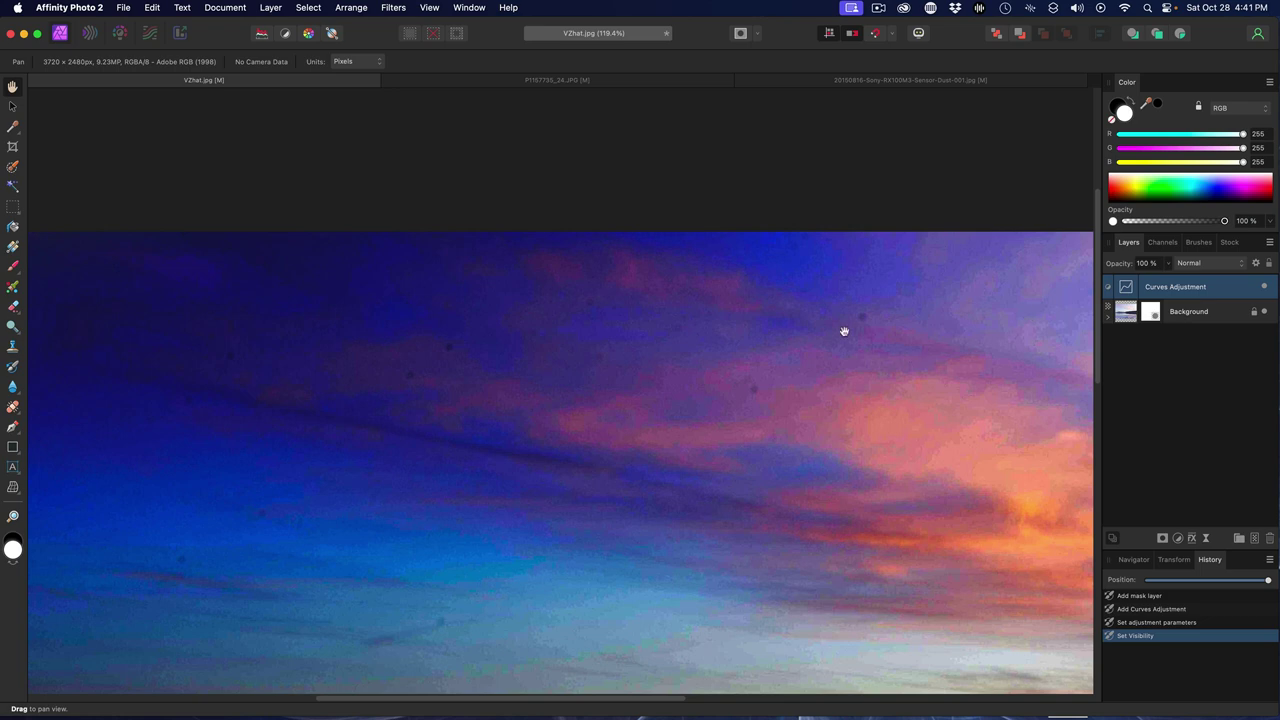
left_click(1185, 314)
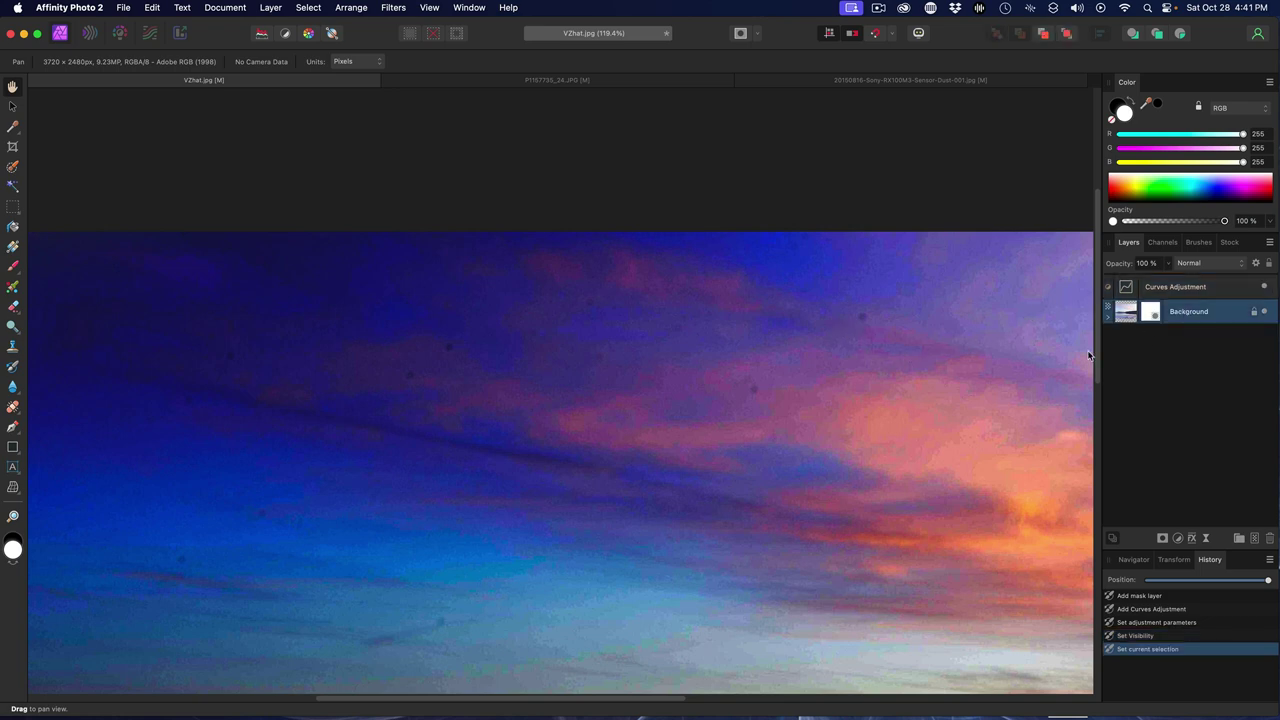
Clear eight dark dust specks across the sky with the Blemish Removal Tool, then zoom out.
left_click(13, 409)
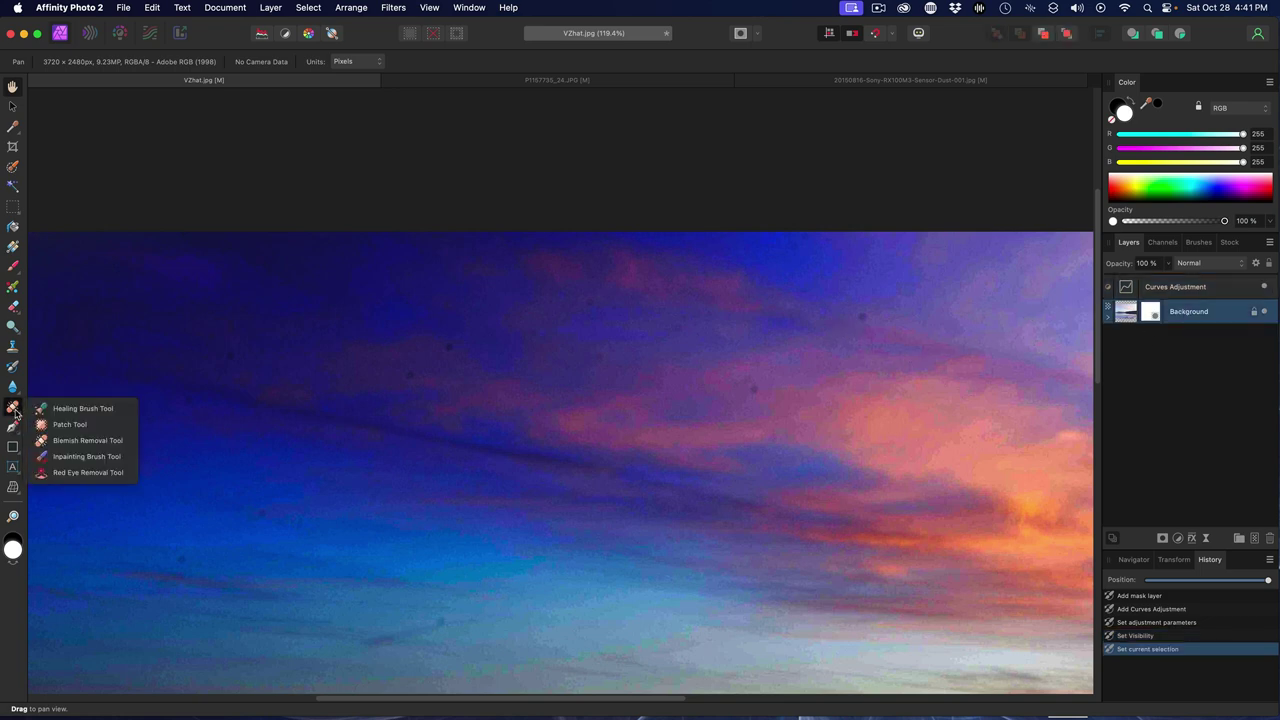
left_click(103, 442)
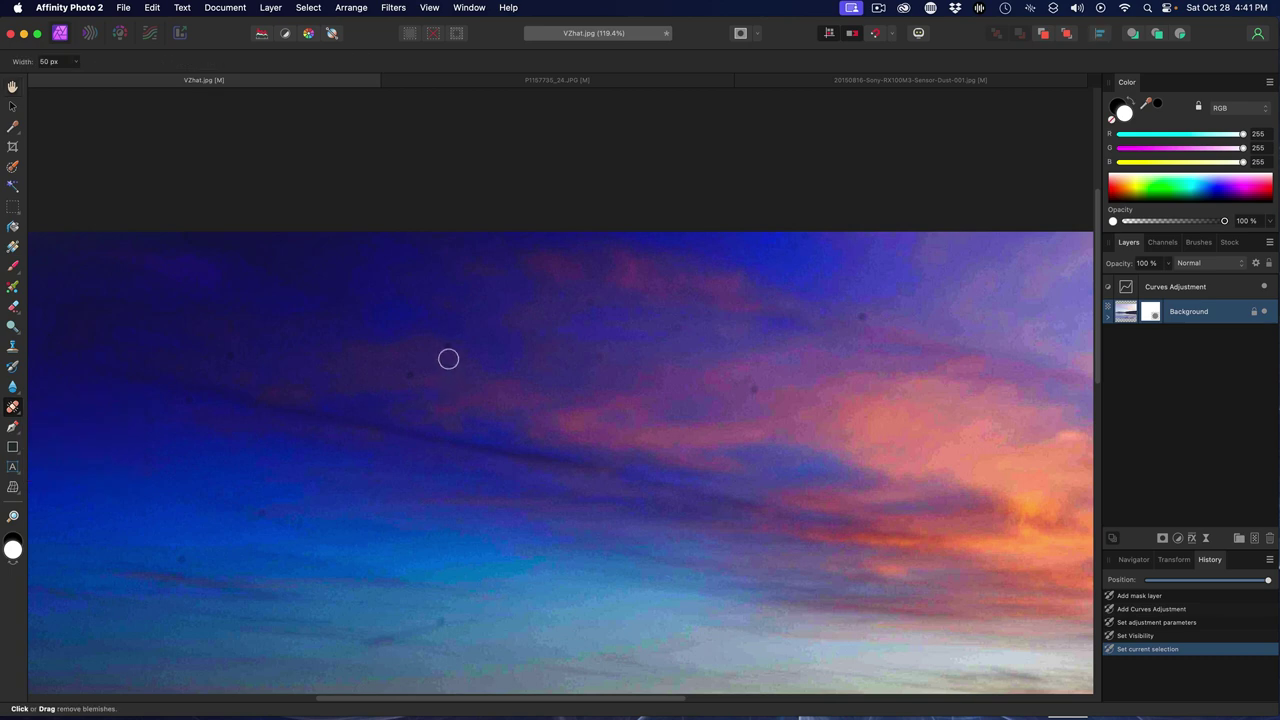
left_click(448, 347)
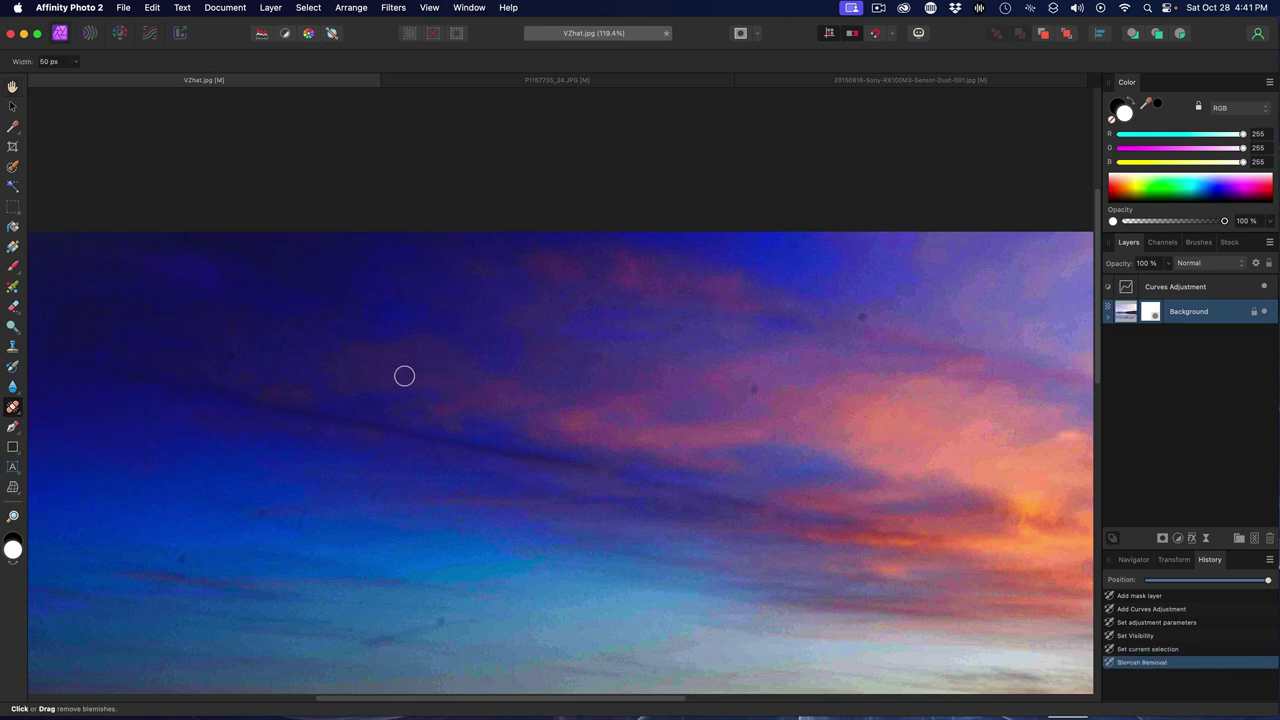
left_click(313, 374)
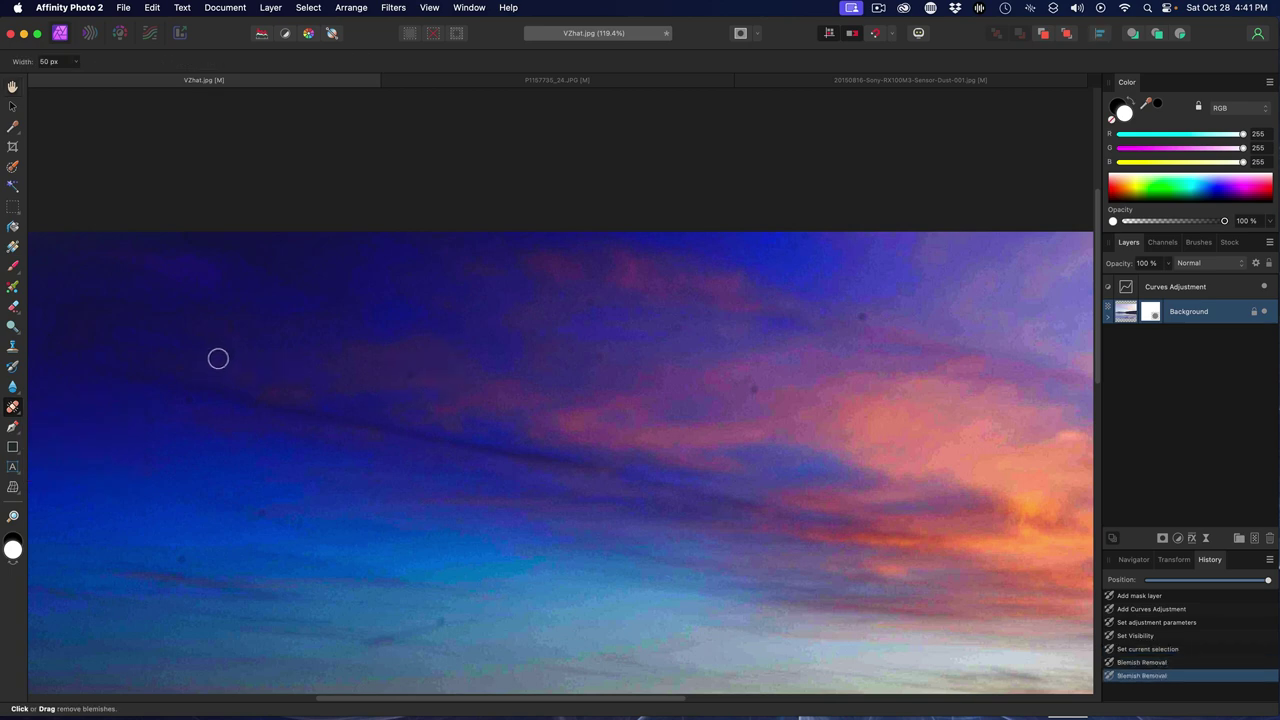
left_click(256, 363)
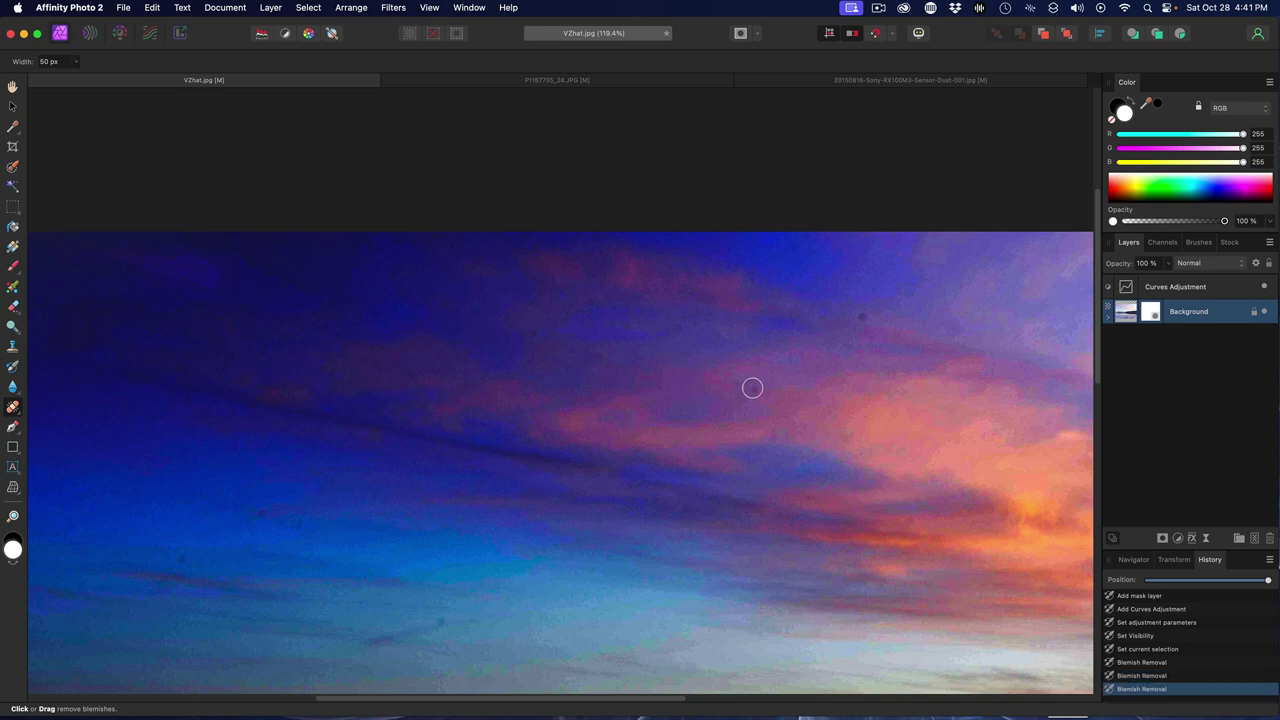
left_click(752, 388)
left_click(679, 327)
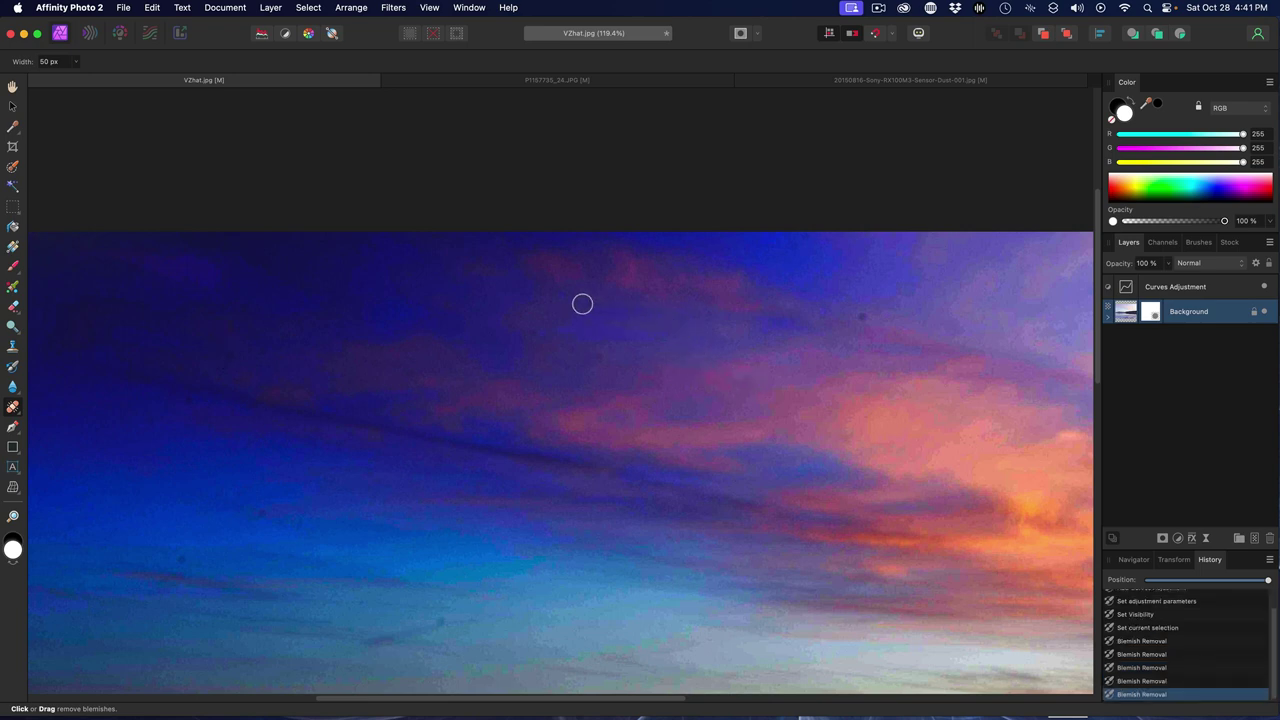
left_click(689, 311)
left_click(863, 316)
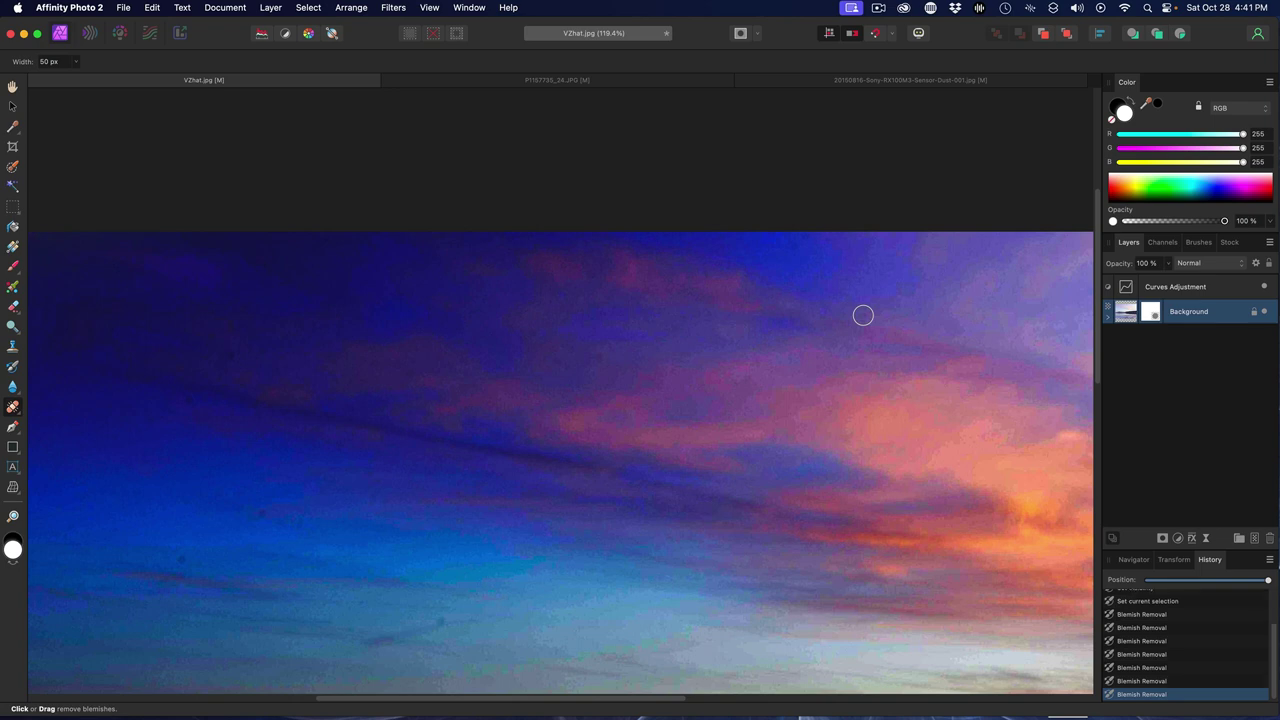
left_click(812, 292)
scroll(310, 365, "down", 2)
scroll(310, 366, "down", 2)
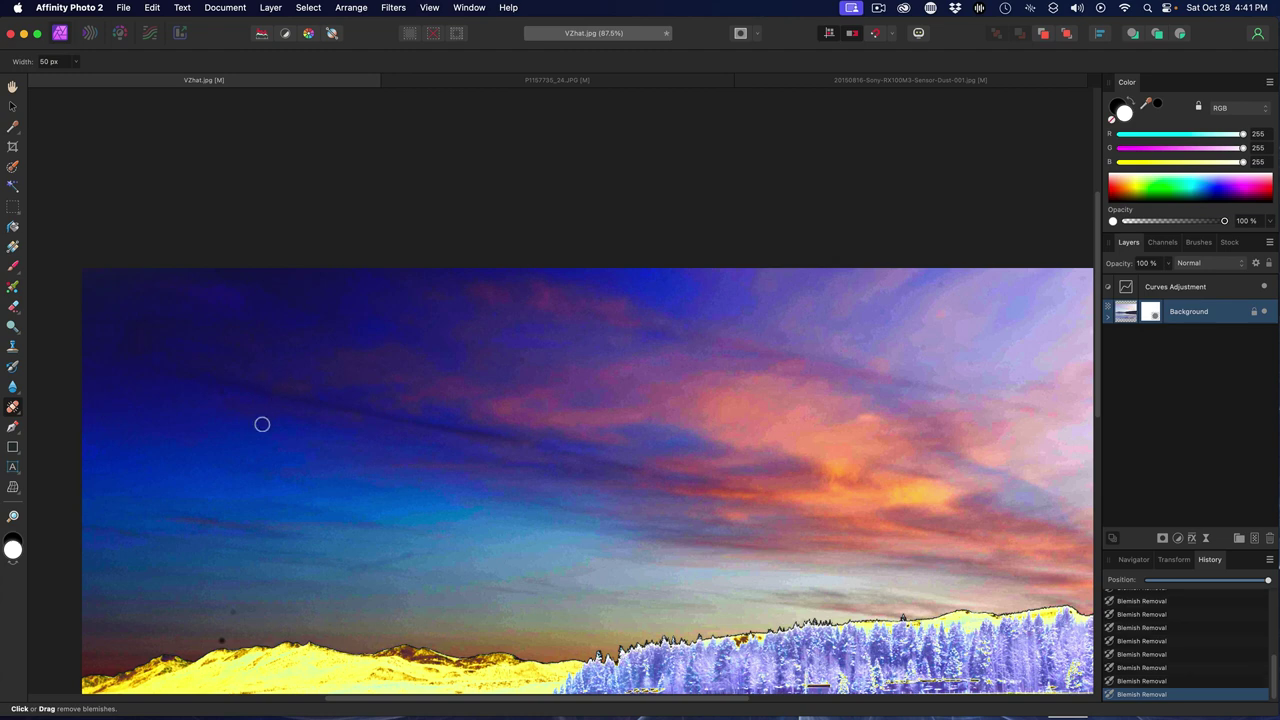
Heal the last speck above the mountains, then hide the Curves layer to restore VZhat.jpg's natural colours.
left_click(220, 640)
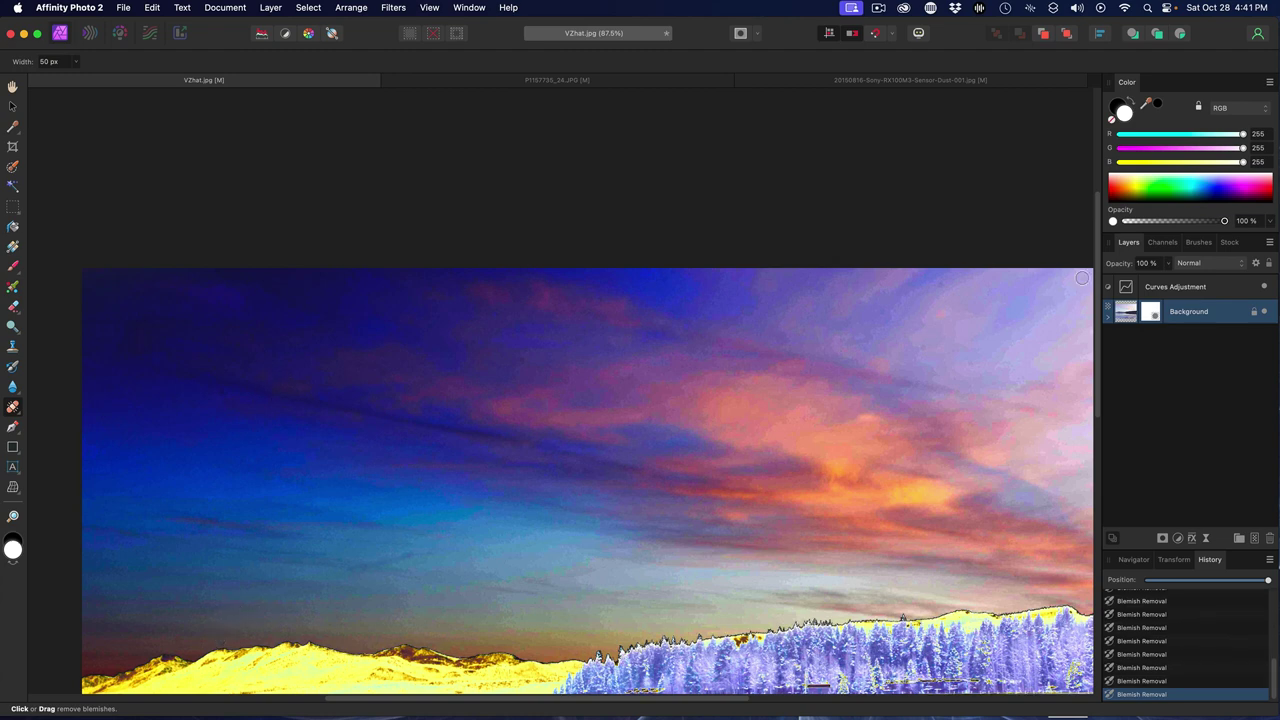
left_click(1265, 287)
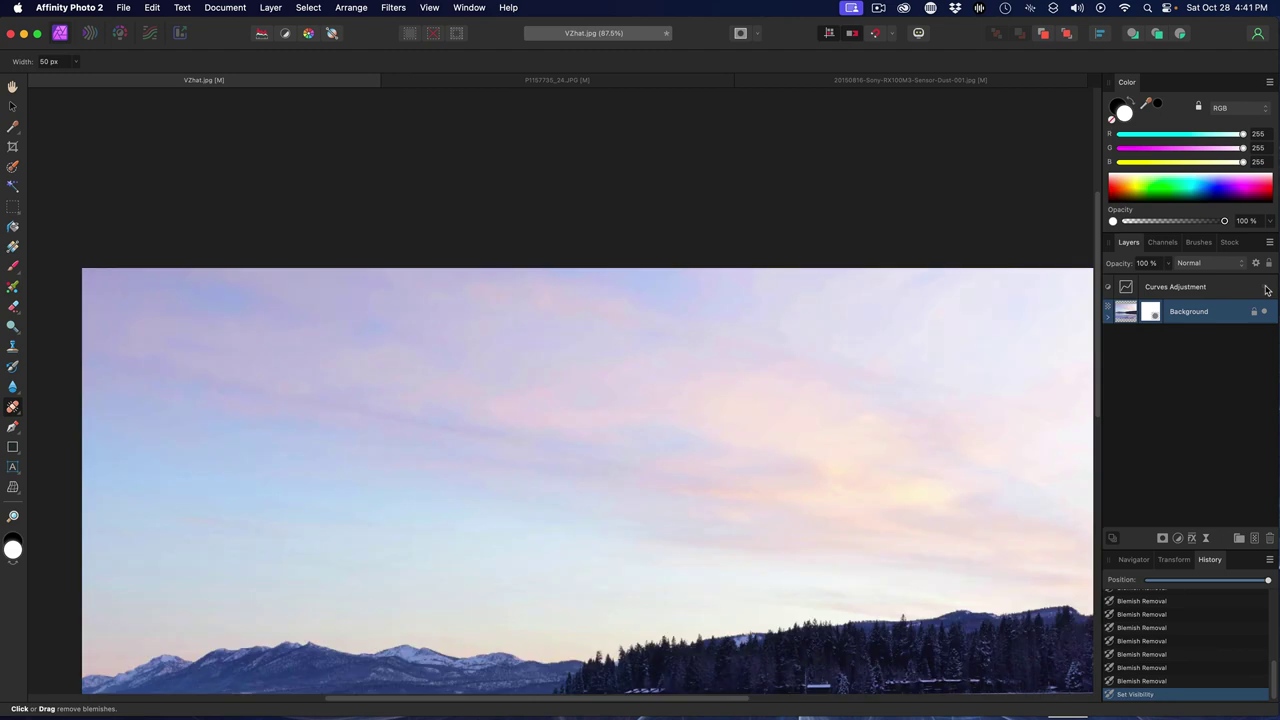
scroll(771, 451, "up", 1)
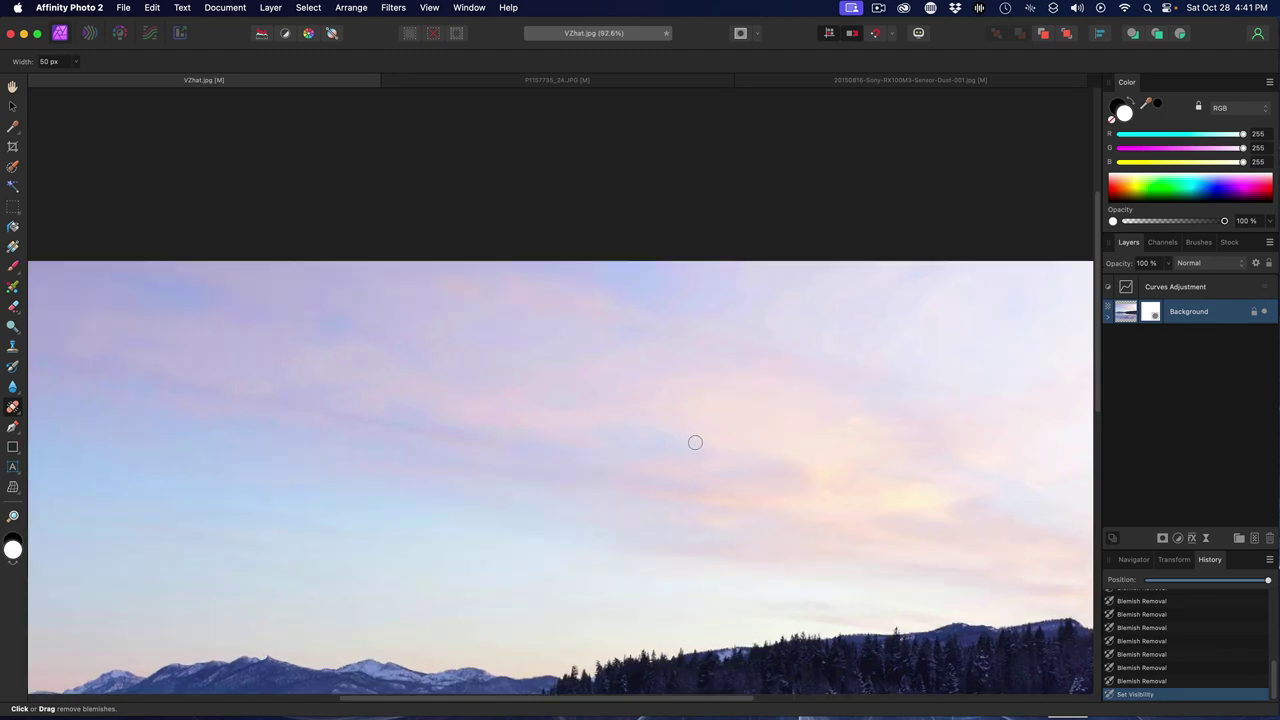
scroll(998, 253, "down", 1)
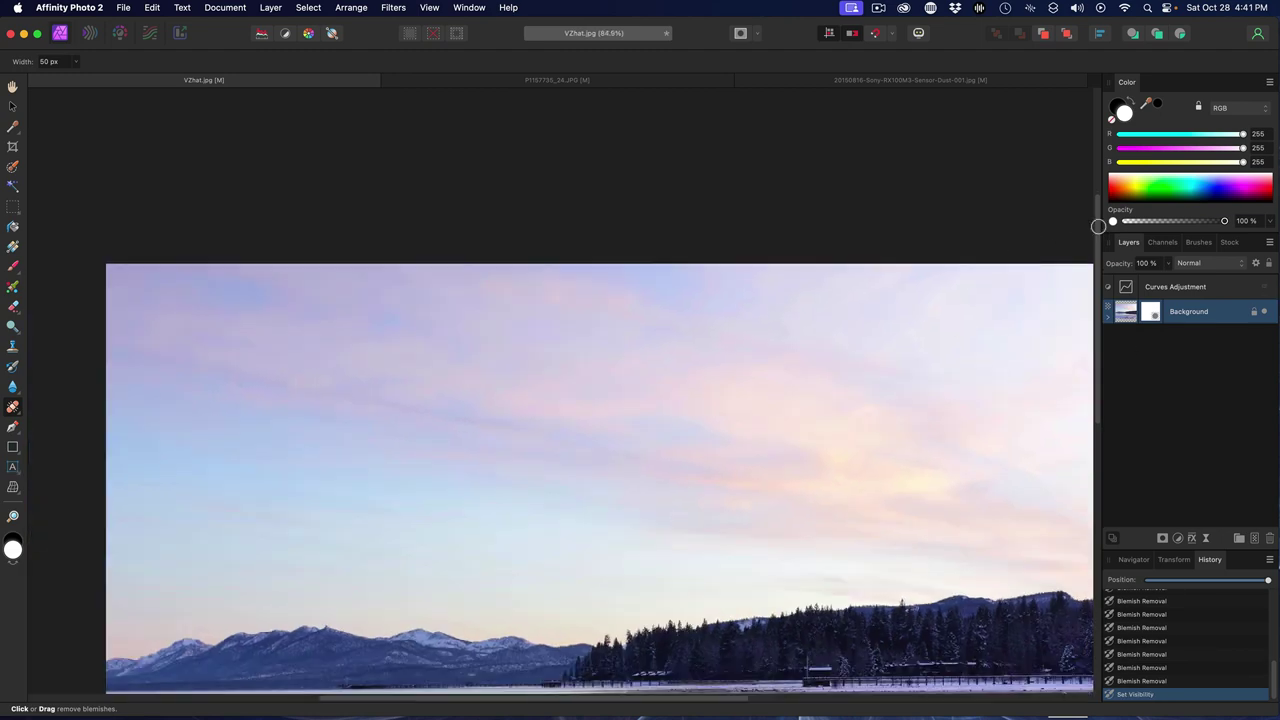
scroll(1098, 230, "down", 5)
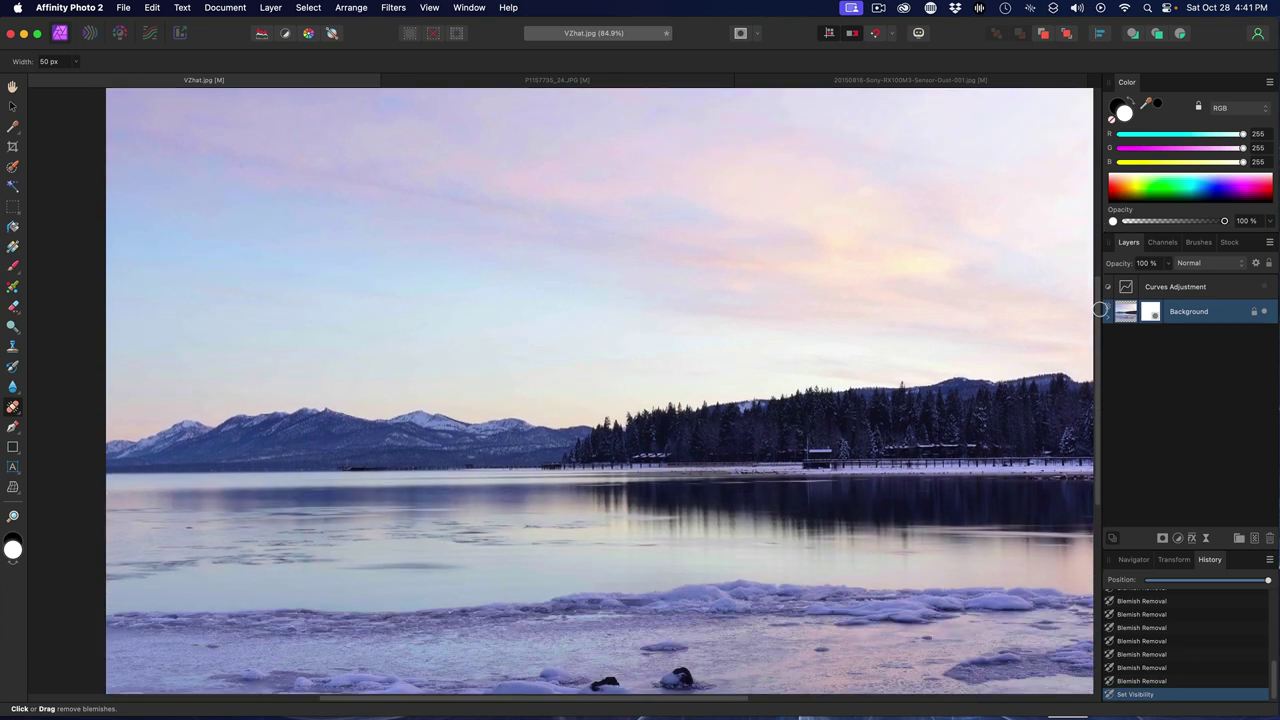